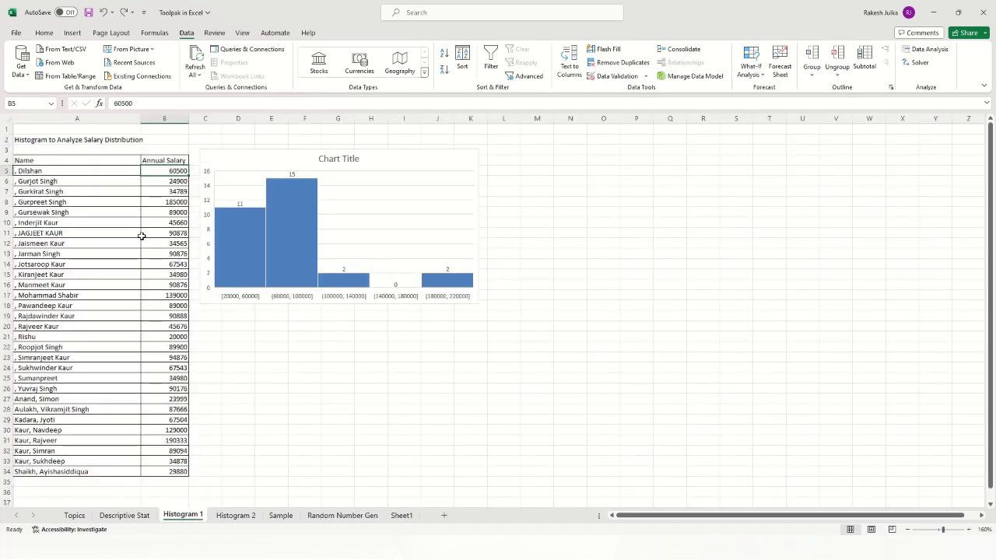
Delete the existing salary histogram chart from the Histogram 1 sheet
{"action": "scroll", "coordinate": [142, 235], "scroll_direction": "up", "scroll_amount": 4}
{"action": "scroll", "coordinate": [397, 242], "scroll_direction": "up", "scroll_amount": 2}
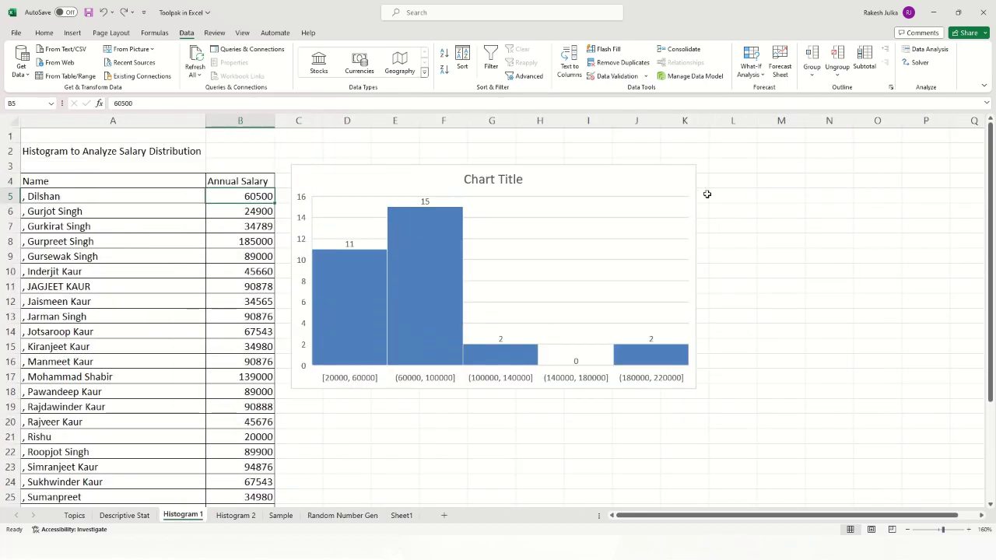
{"action": "left_click", "coordinate": [652, 185]}
{"action": "key", "text": "Delete"}
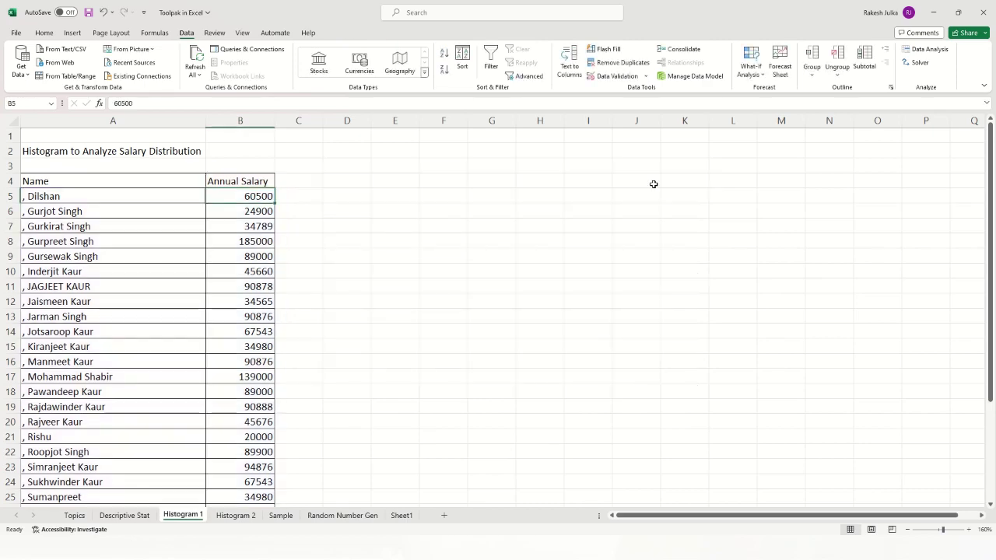
Fill the Name and Annual Salary header cells A4:B4 with yellow and widen column A slightly
{"action": "scroll", "coordinate": [211, 277], "scroll_direction": "down", "scroll_amount": 2}
{"action": "scroll", "coordinate": [179, 257], "scroll_direction": "up", "scroll_amount": 2}
{"action": "left_click_drag", "start_coordinate": [71, 180], "coordinate": [223, 181]}
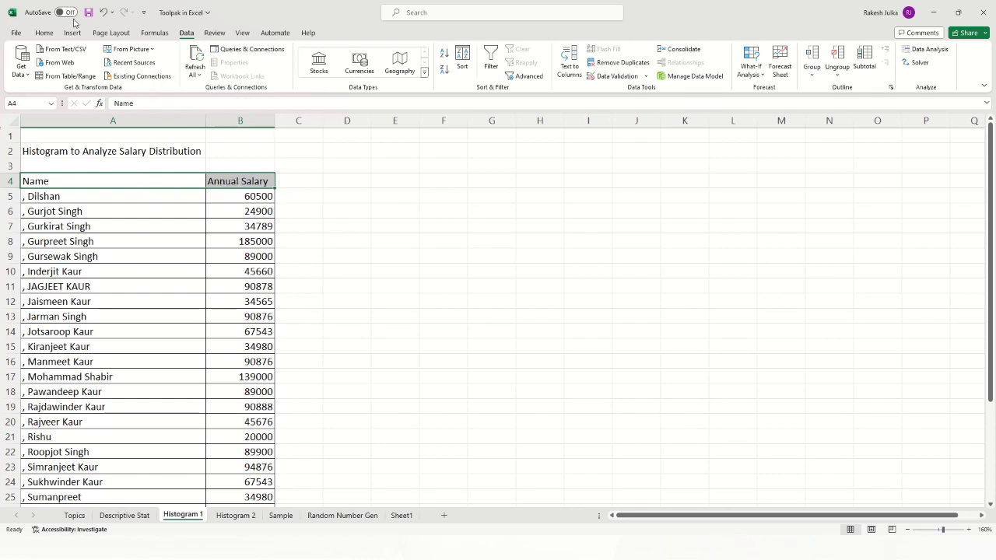
{"action": "left_click", "coordinate": [44, 33]}
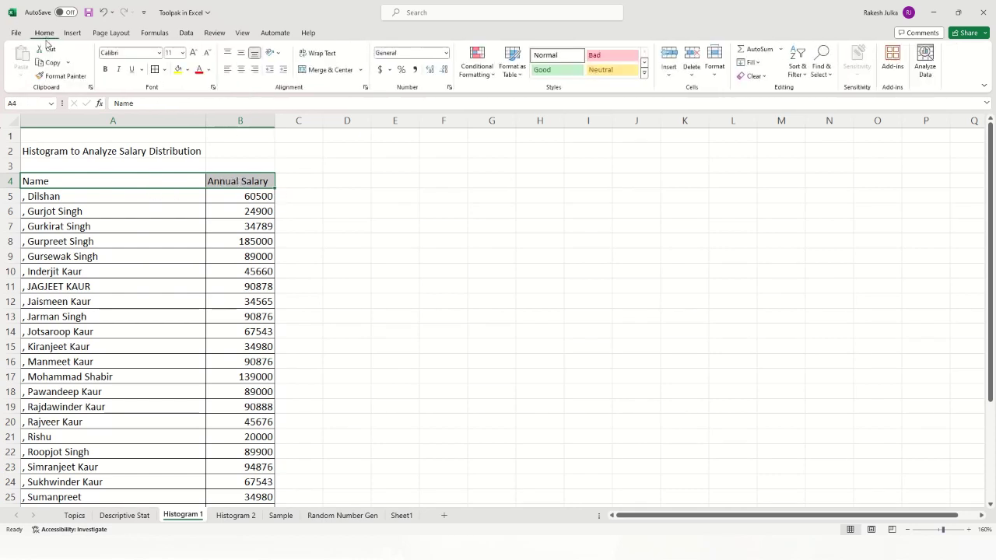
{"action": "left_click", "coordinate": [178, 69]}
{"action": "left_click", "coordinate": [280, 252]}
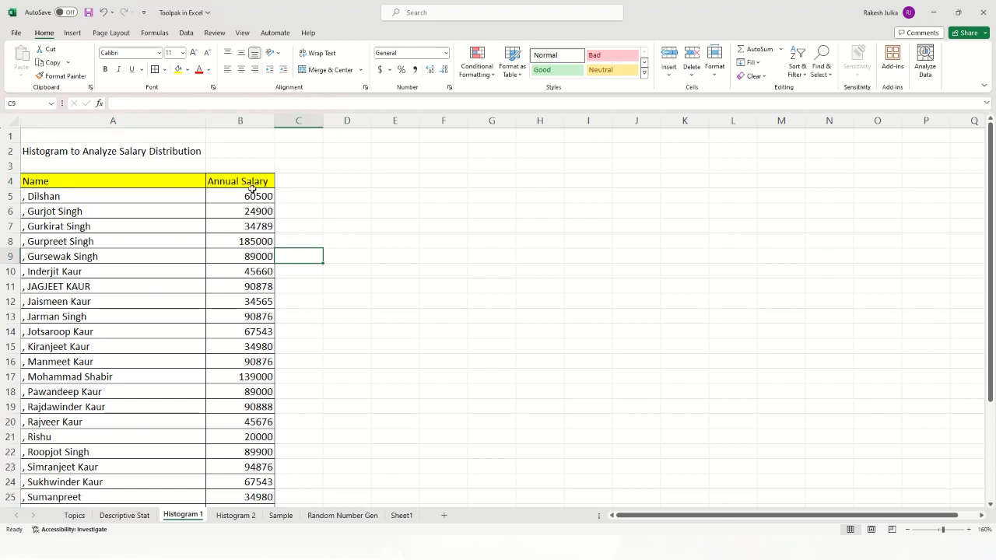
{"action": "double_click", "coordinate": [205, 120]}
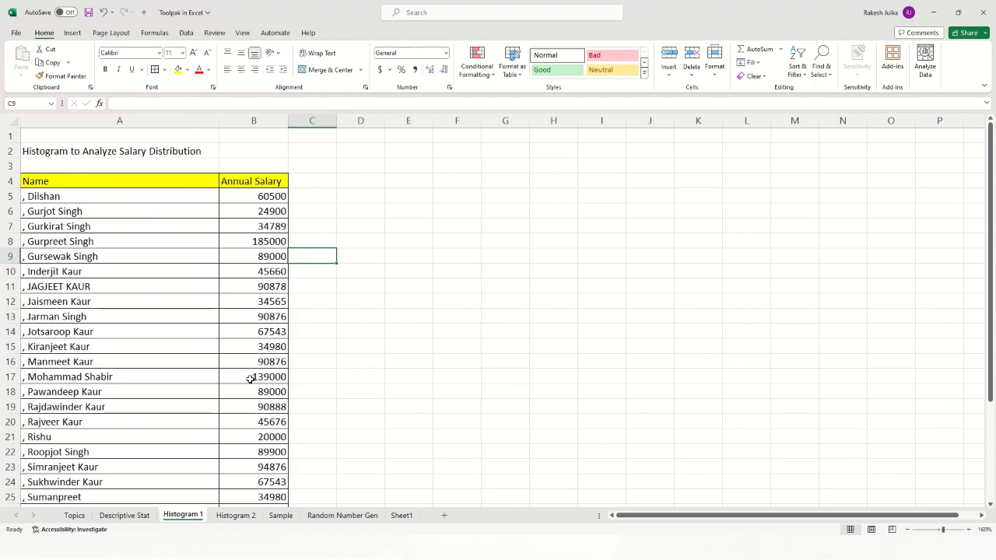
Insert a Histogram chart of the annual salary data on the sheet
{"action": "scroll", "coordinate": [248, 379], "scroll_direction": "down", "scroll_amount": 5}
{"action": "scroll", "coordinate": [249, 379], "scroll_direction": "up", "scroll_amount": 5}
{"action": "left_click", "coordinate": [185, 33]}
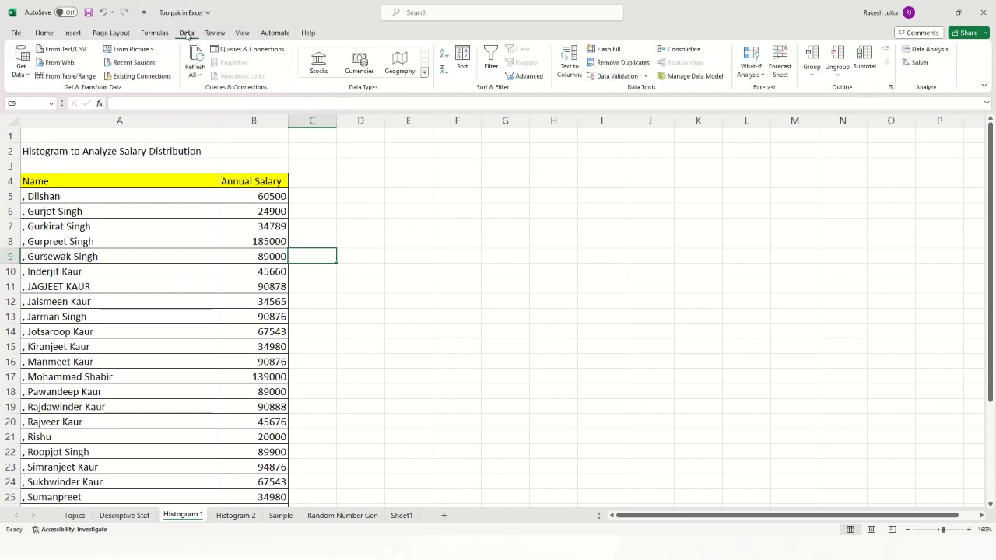
{"action": "left_click", "coordinate": [70, 34]}
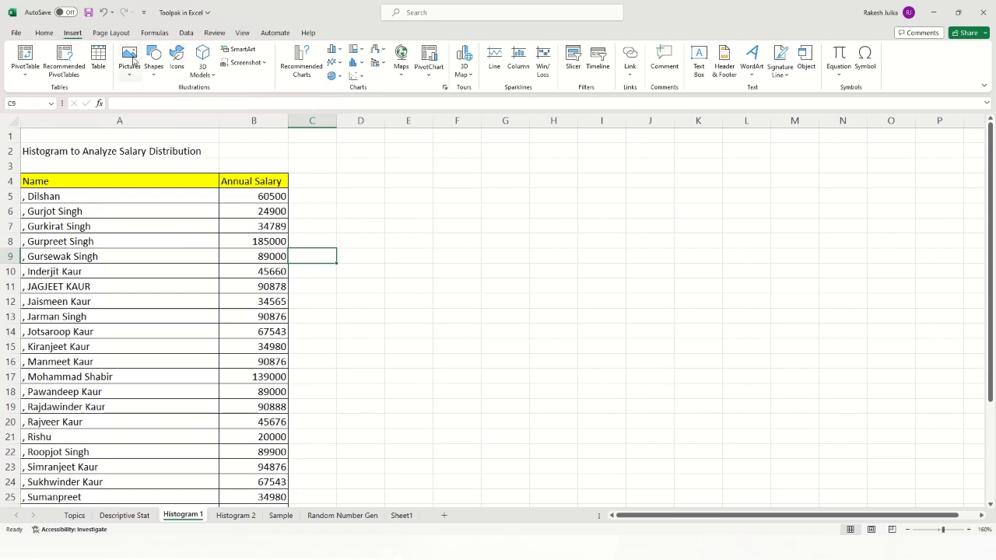
{"action": "left_click", "coordinate": [302, 72]}
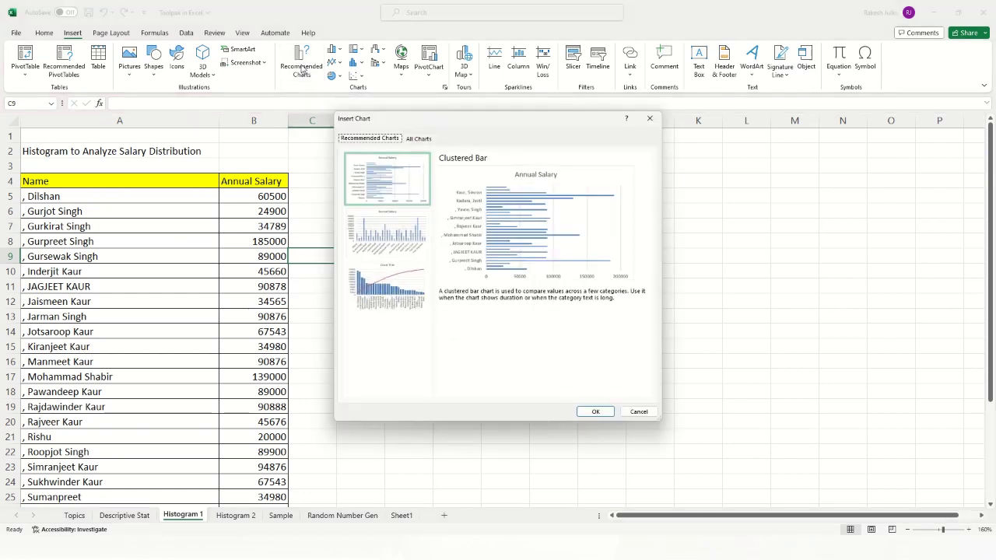
{"action": "left_click", "coordinate": [419, 140]}
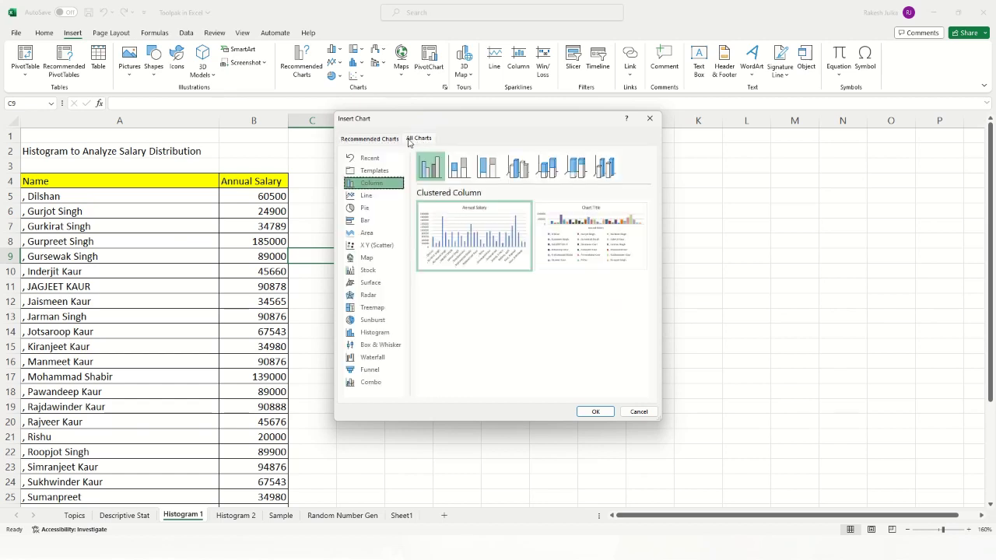
{"action": "left_click", "coordinate": [378, 336]}
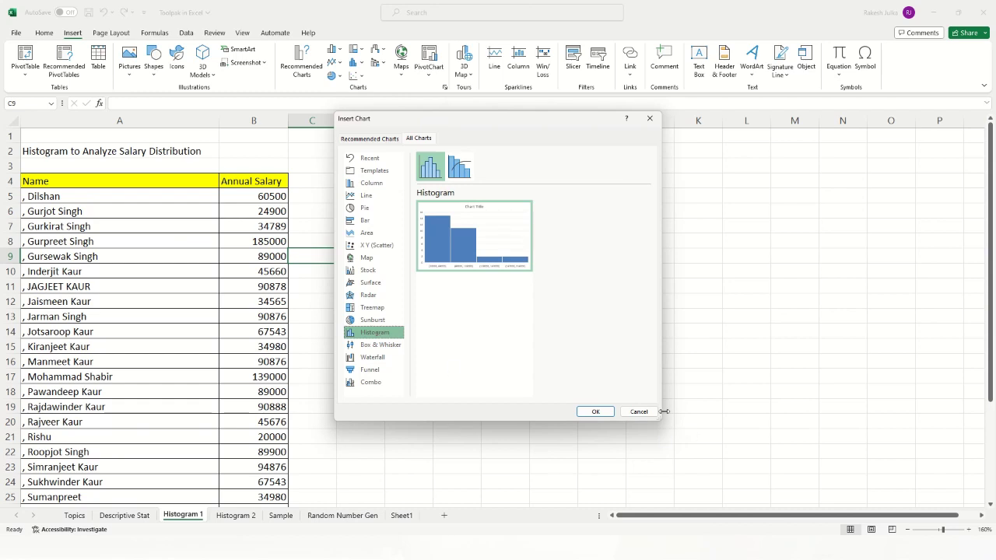
{"action": "left_click", "coordinate": [606, 413]}
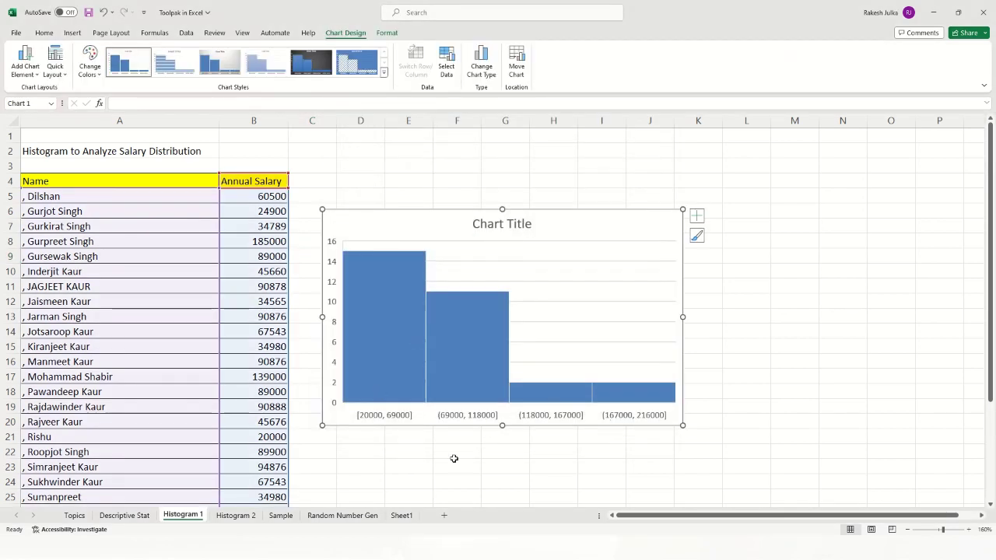
Set the bin width of the histogram's horizontal axis to 40000
{"action": "left_click", "coordinate": [388, 417]}
{"action": "double_click", "coordinate": [388, 418]}
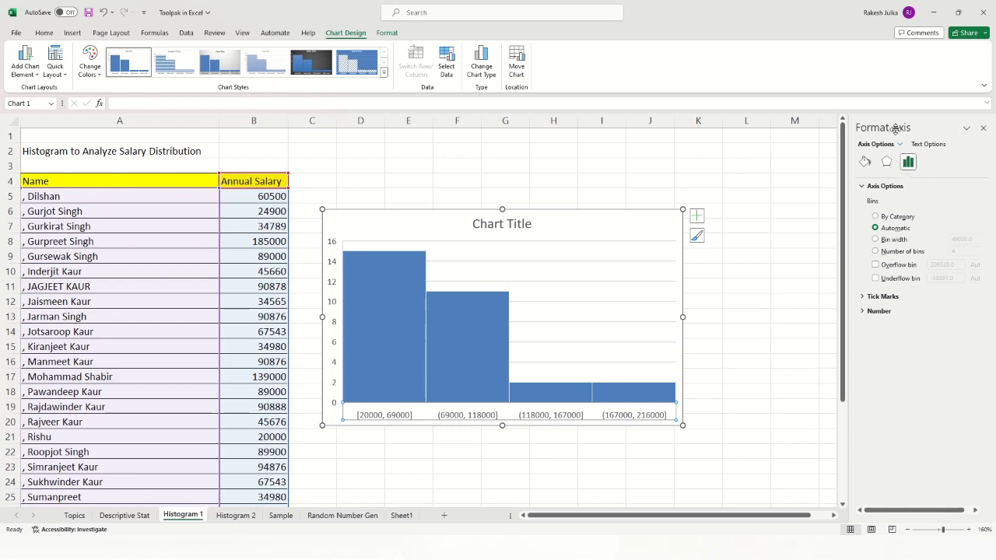
{"action": "left_click", "coordinate": [876, 240]}
{"action": "type", "text": "4"}
{"action": "left_click", "coordinate": [784, 288]}
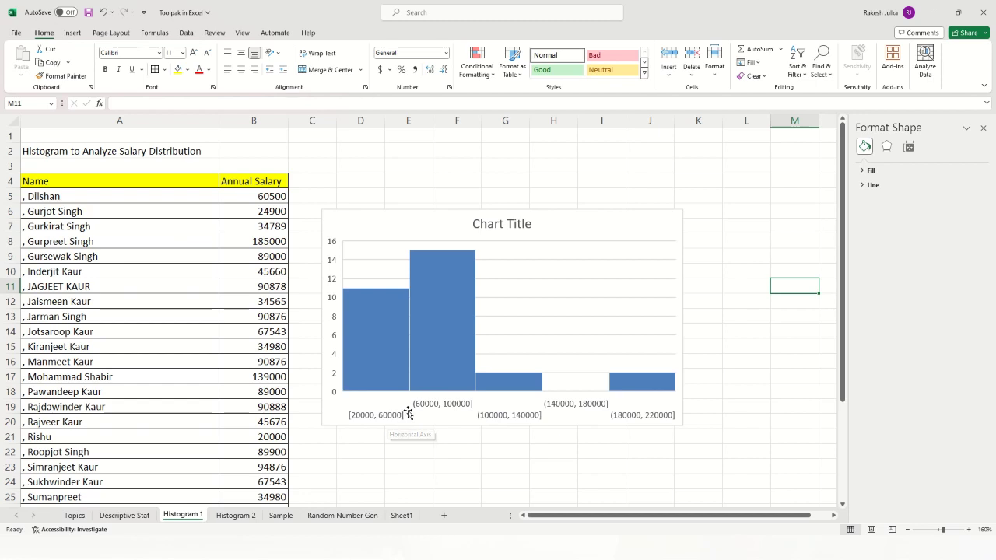
Enable the overflow bin on the histogram's horizontal axis and set it to 200000
{"action": "double_click", "coordinate": [349, 417]}
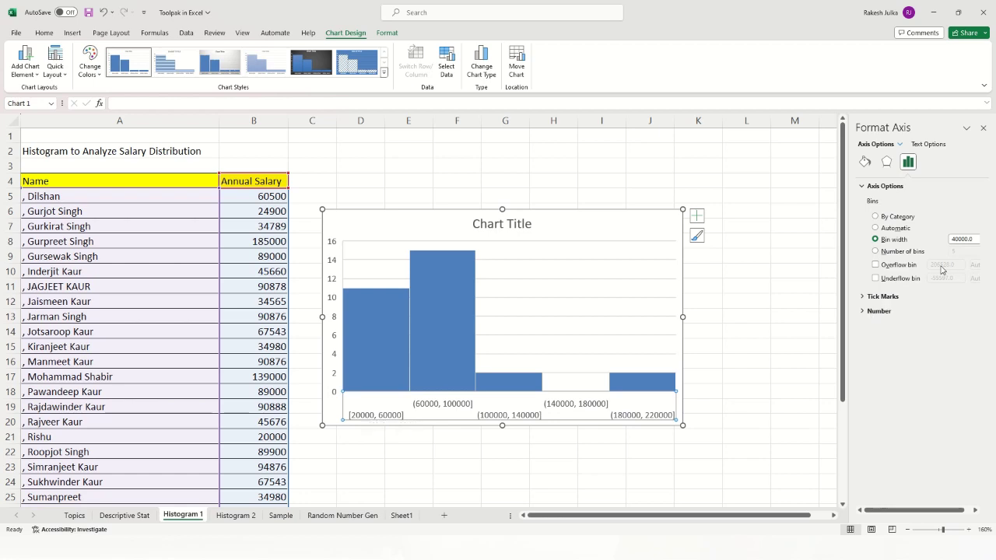
{"action": "left_click", "coordinate": [875, 265]}
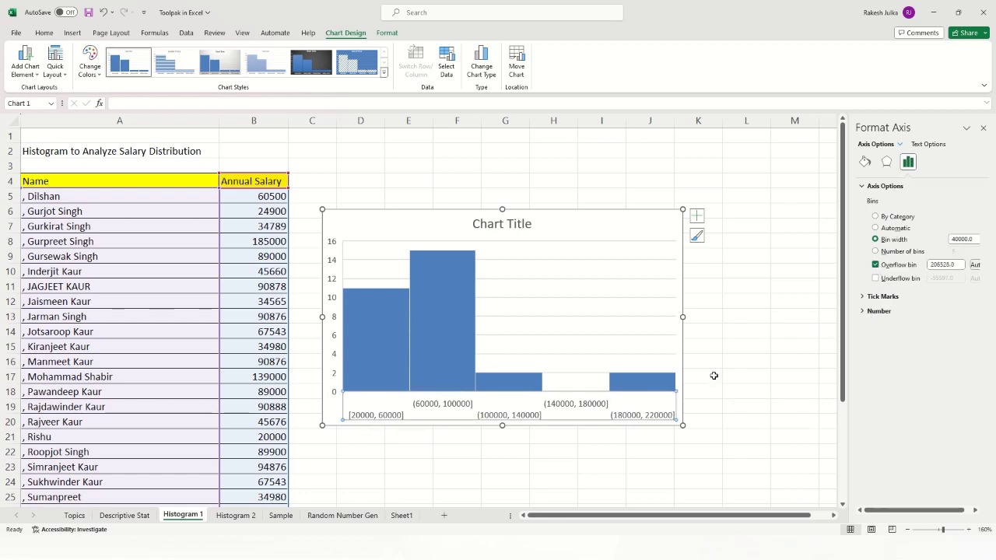
{"action": "double_click", "coordinate": [960, 266]}
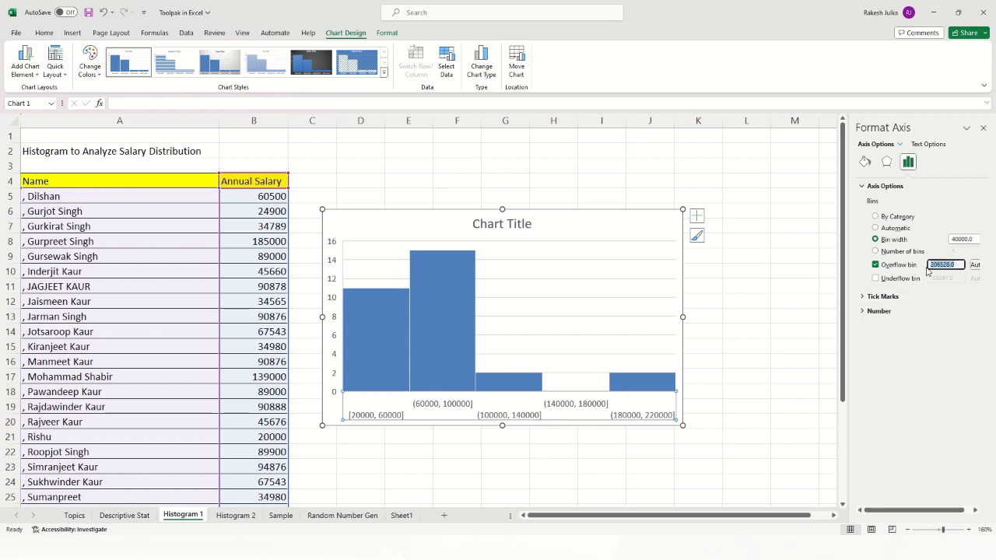
{"action": "type", "text": "200000"}
{"action": "left_click", "coordinate": [760, 347]}
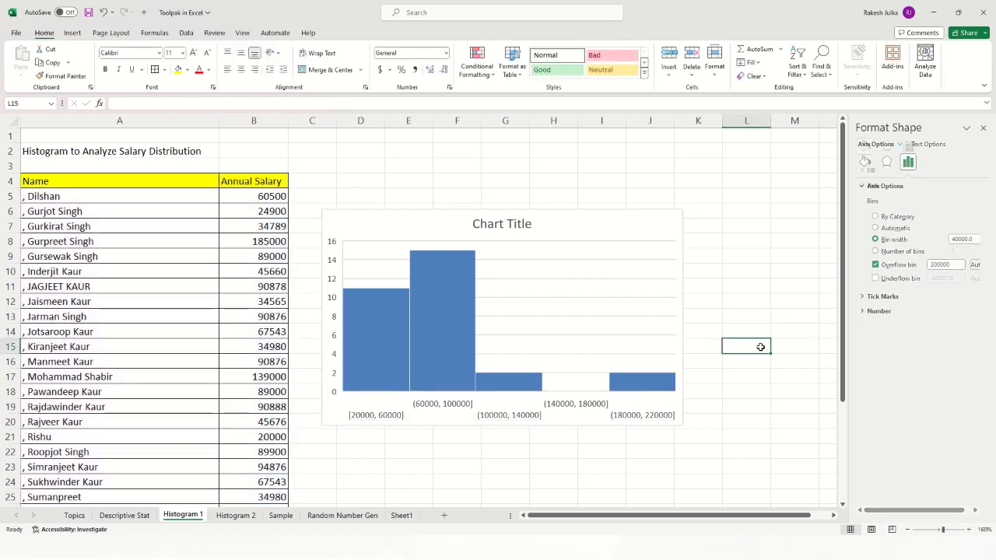
Enable the underflow bin on the histogram's horizontal axis and set it to 20000
{"action": "left_click", "coordinate": [367, 416]}
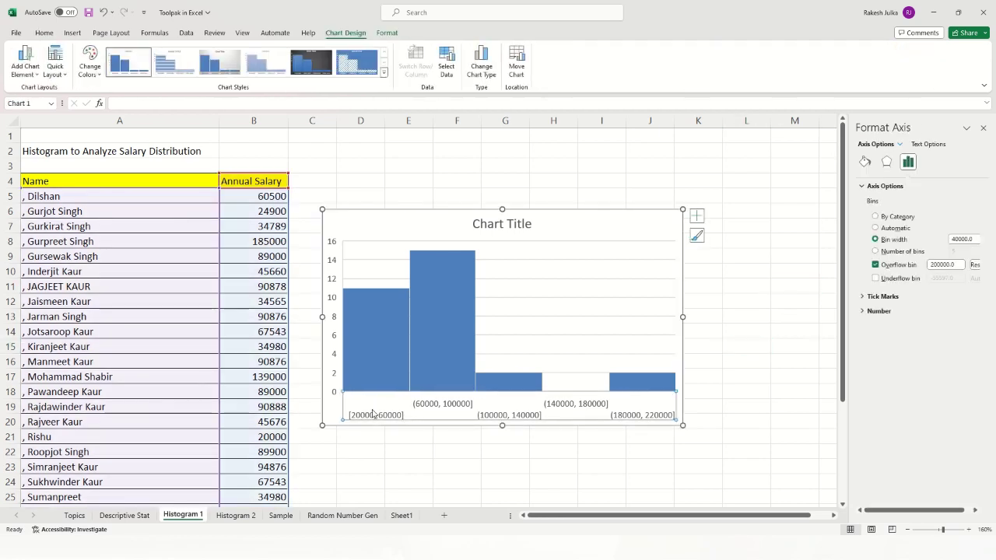
{"action": "left_click", "coordinate": [876, 278]}
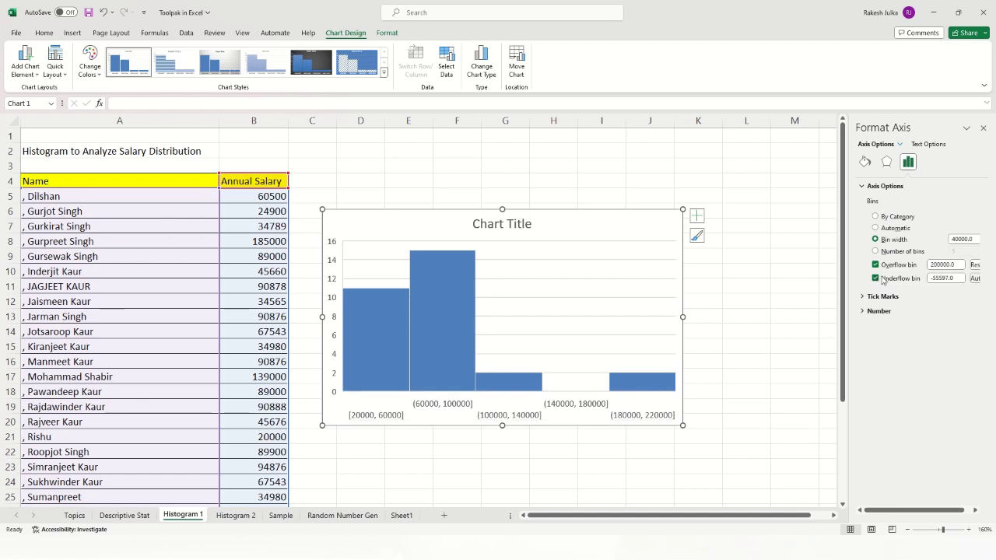
{"action": "double_click", "coordinate": [953, 278]}
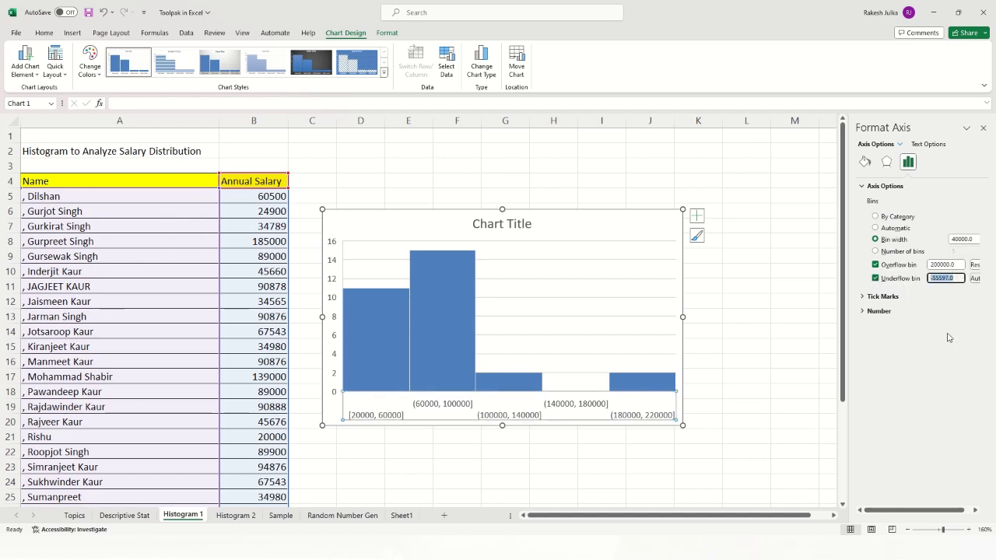
{"action": "type", "text": "20000"}
{"action": "left_click", "coordinate": [752, 345]}
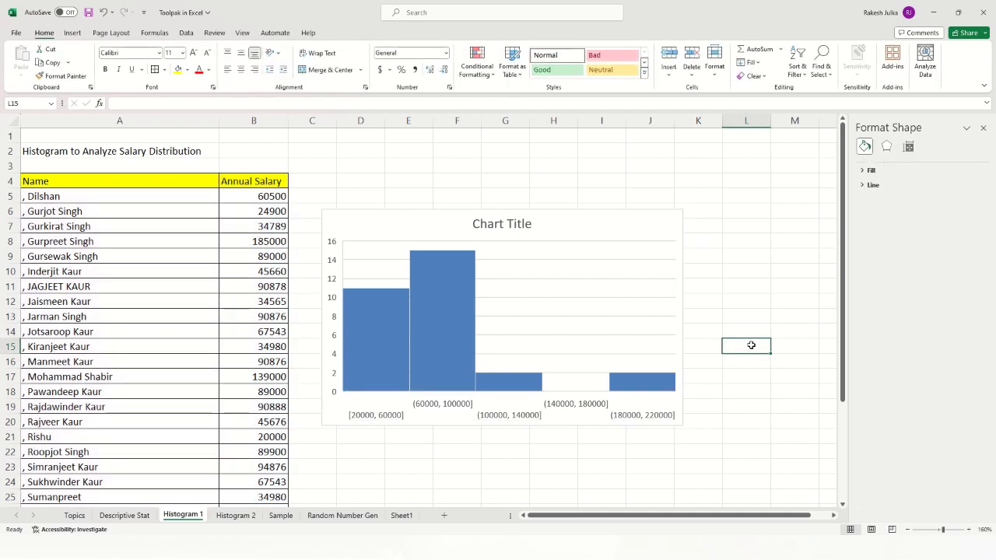
Widen the histogram chart so that its right edge extends into column L
{"action": "left_click", "coordinate": [578, 224]}
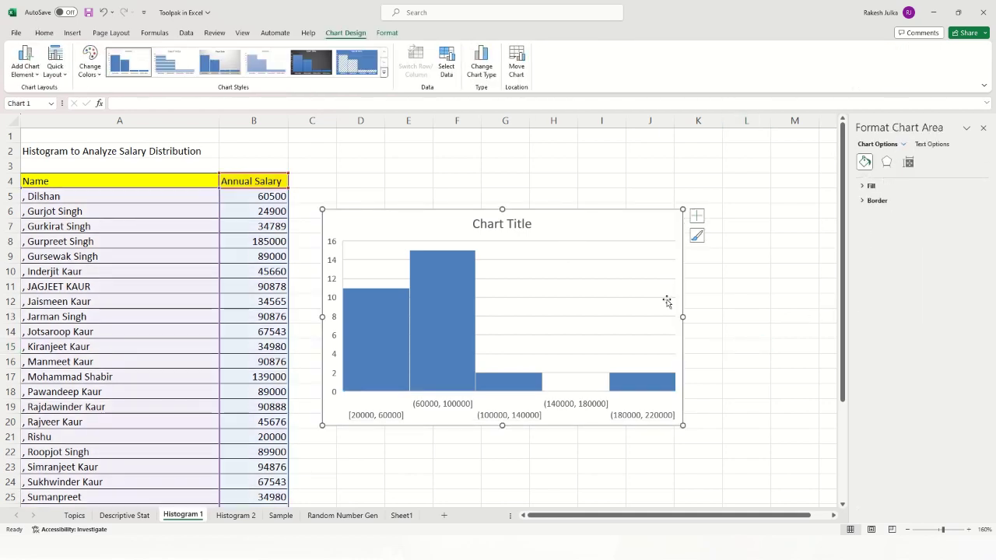
{"action": "left_click_drag", "start_coordinate": [683, 316], "coordinate": [764, 316]}
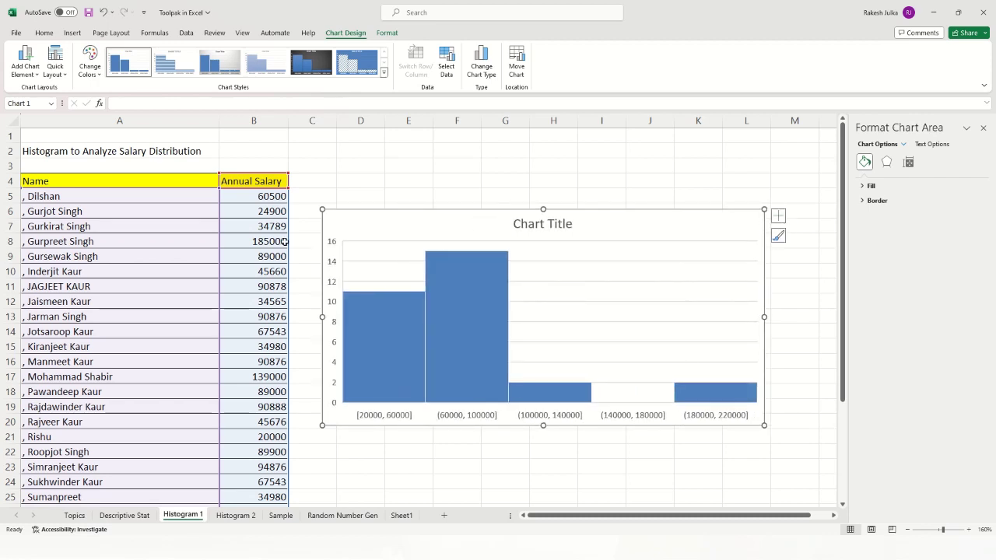
{"action": "left_click", "coordinate": [261, 316]}
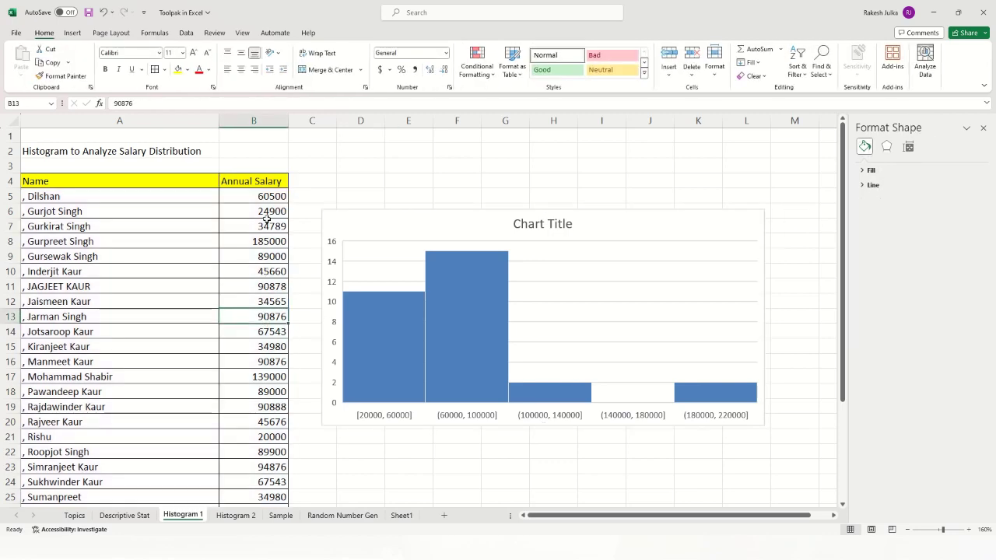
Add data labels to the histogram's bars
{"action": "scroll", "coordinate": [262, 342], "scroll_direction": "down", "scroll_amount": 4}
{"action": "scroll", "coordinate": [262, 342], "scroll_direction": "down", "scroll_amount": 1}
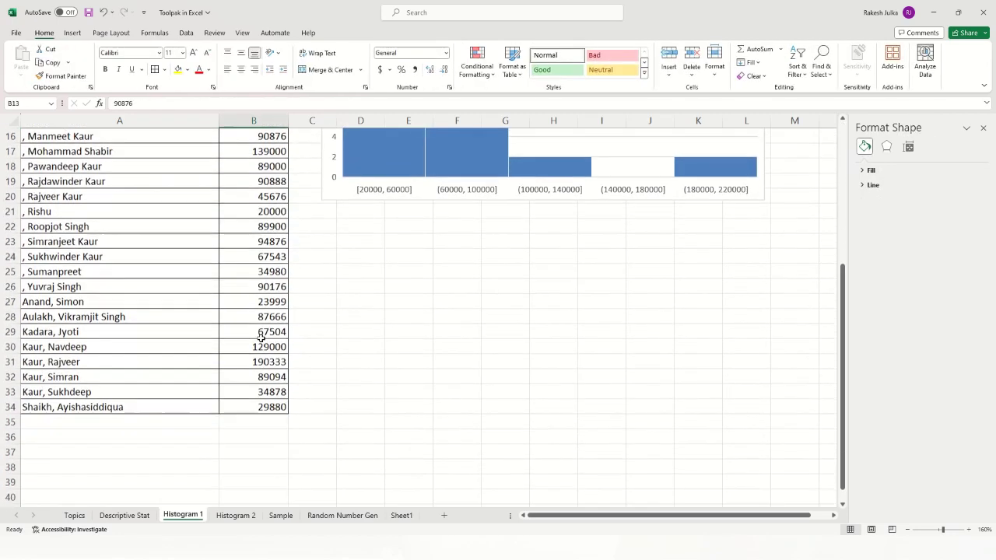
{"action": "scroll", "coordinate": [261, 334], "scroll_direction": "up", "scroll_amount": 1}
{"action": "scroll", "coordinate": [256, 322], "scroll_direction": "up", "scroll_amount": 2}
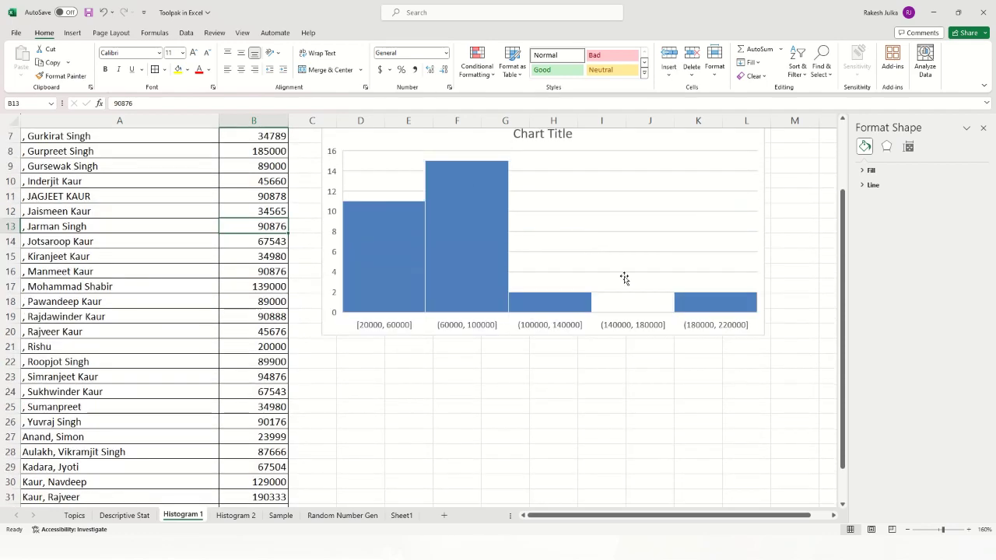
{"action": "scroll", "coordinate": [273, 302], "scroll_direction": "up", "scroll_amount": 2}
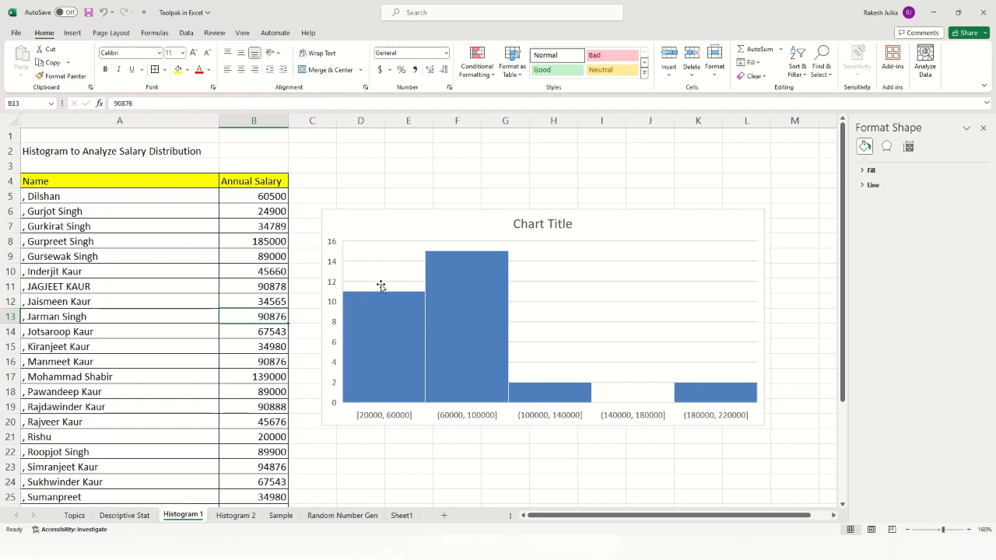
{"action": "left_click", "coordinate": [696, 229]}
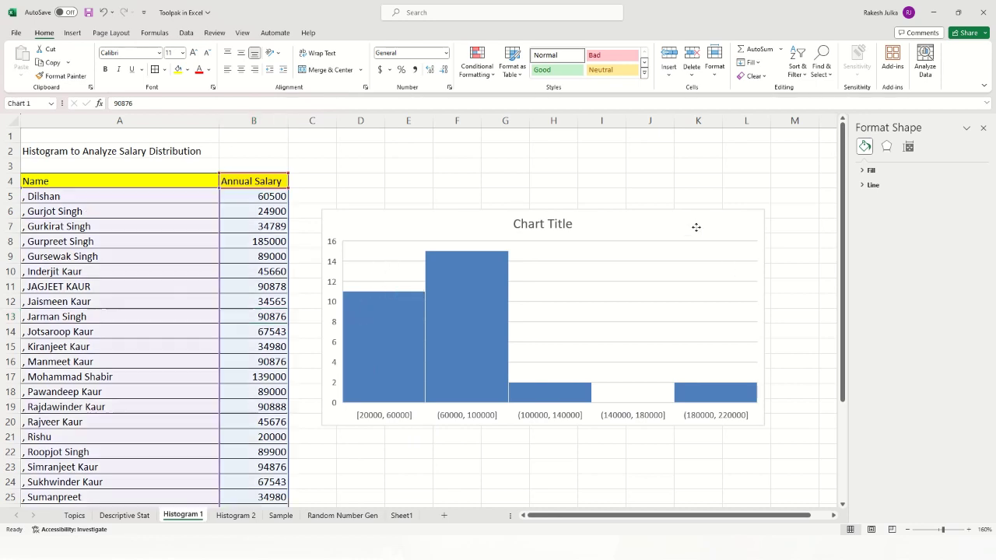
{"action": "left_click", "coordinate": [779, 217]}
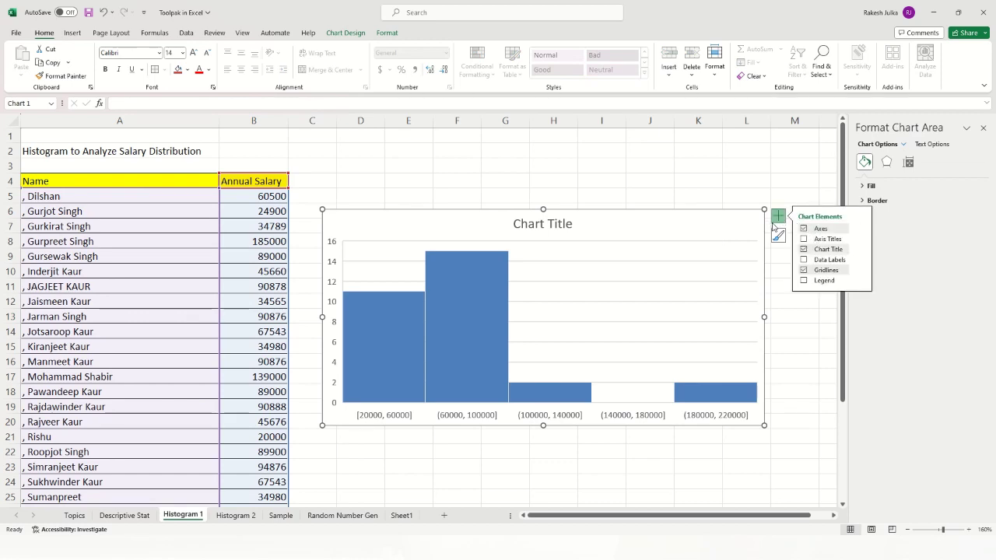
{"action": "left_click", "coordinate": [713, 179]}
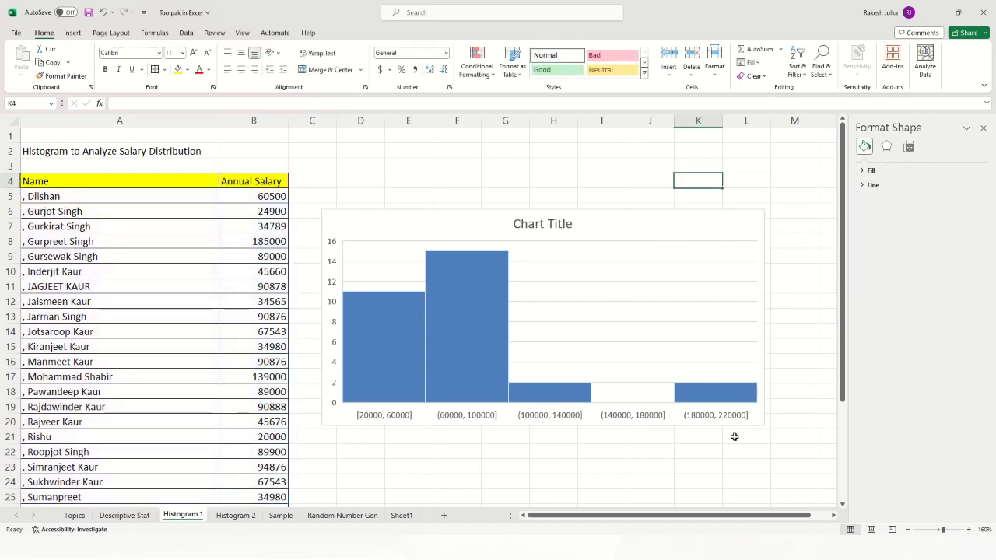
{"action": "left_click", "coordinate": [658, 226]}
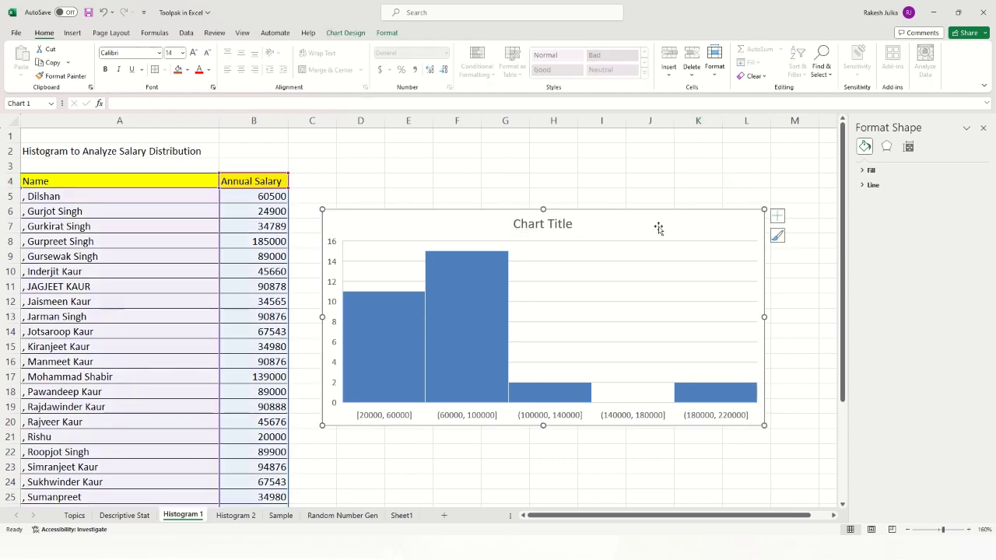
{"action": "left_click", "coordinate": [777, 215]}
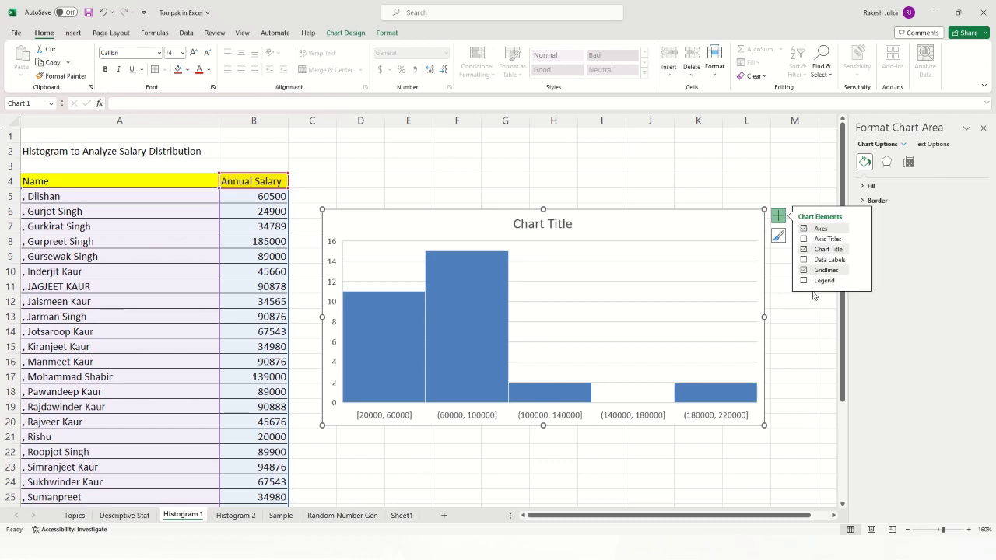
{"action": "left_click", "coordinate": [804, 260]}
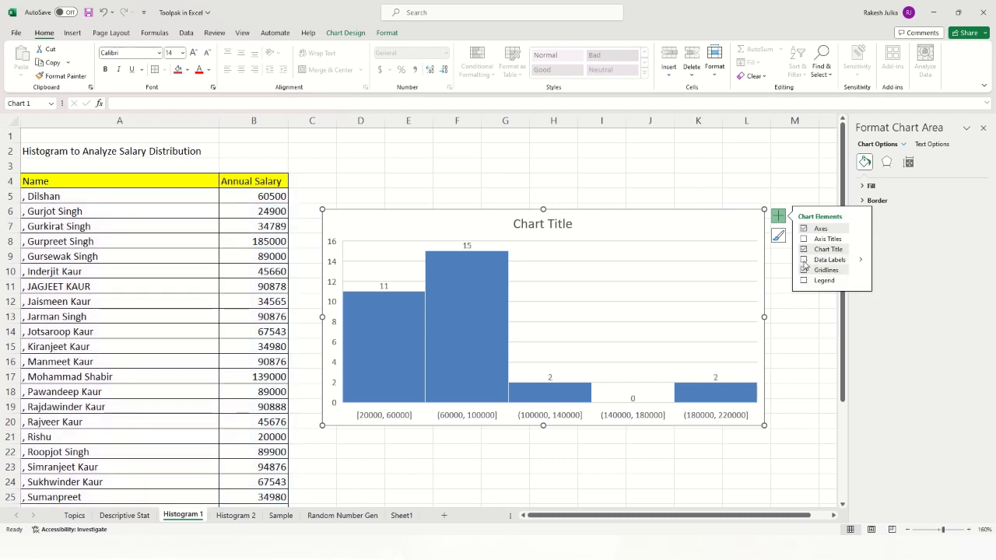
{"action": "left_click", "coordinate": [803, 260]}
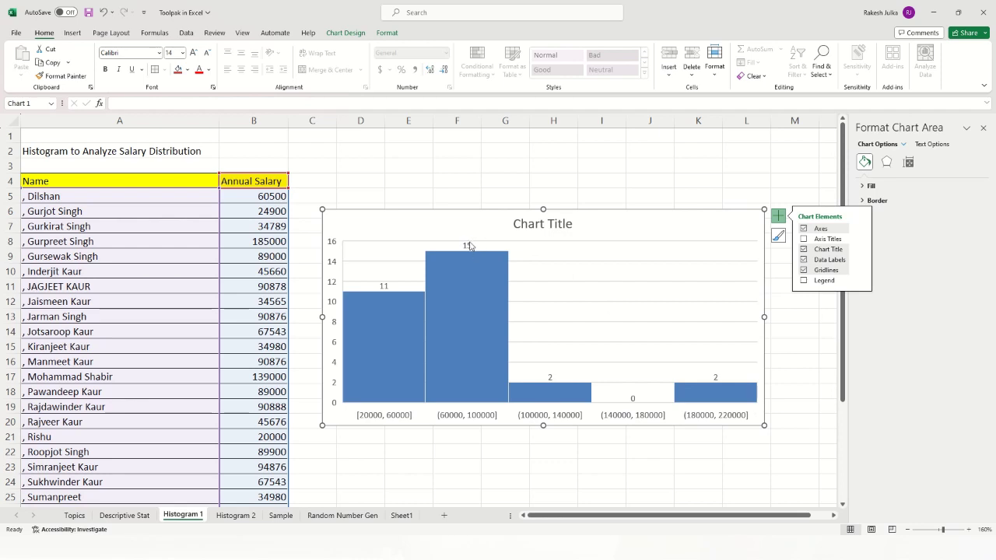
Change the annual salary in cell B12 to 65000
{"action": "mouse_move", "coordinate": [469, 246]}
{"action": "left_click", "coordinate": [703, 138]}
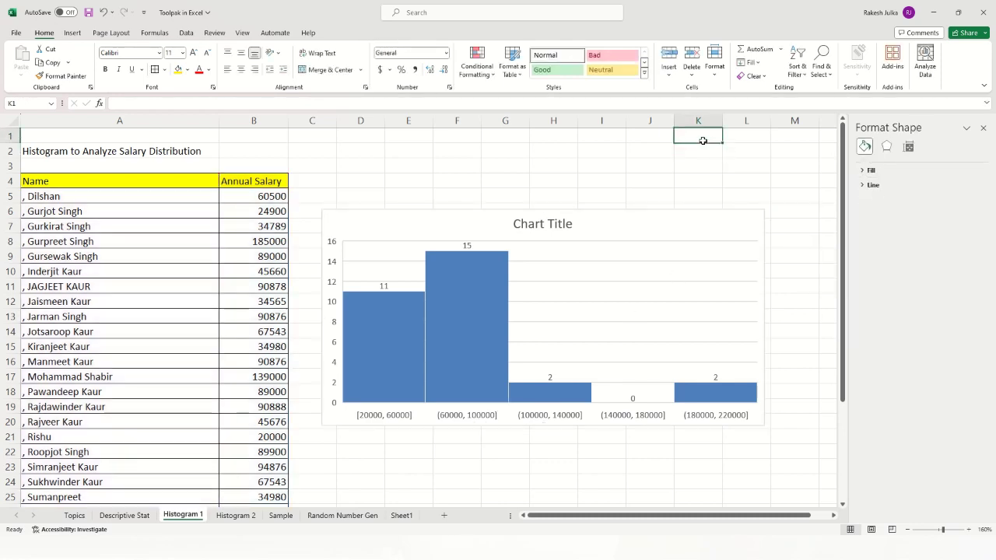
{"action": "left_click", "coordinate": [264, 302]}
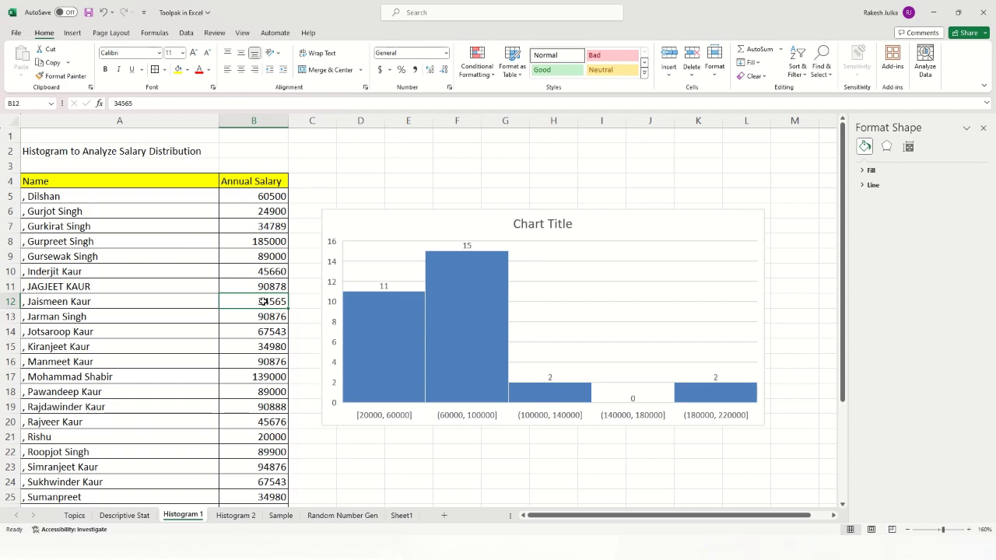
{"action": "type", "text": "45"}
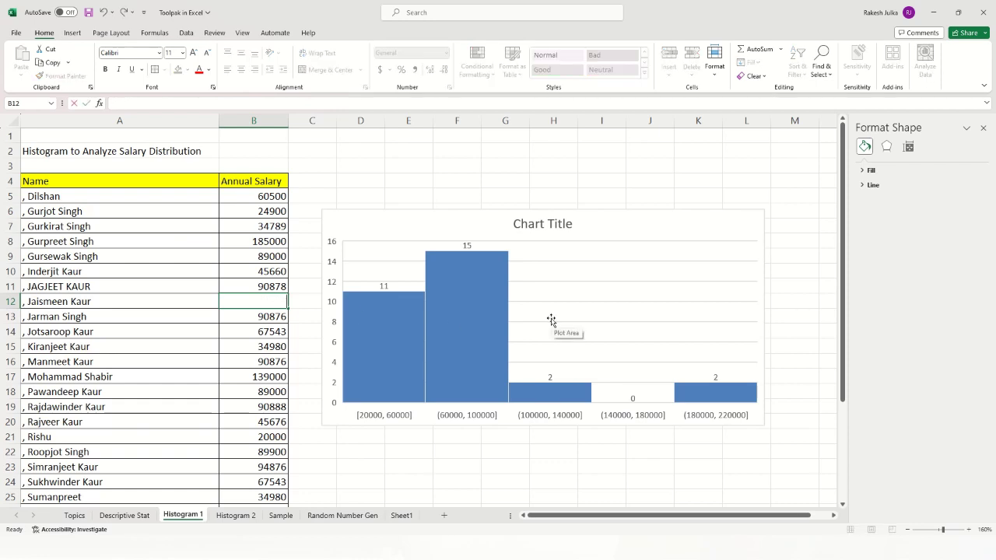
{"action": "type", "text": "65000"}
{"action": "key", "text": "Return"}
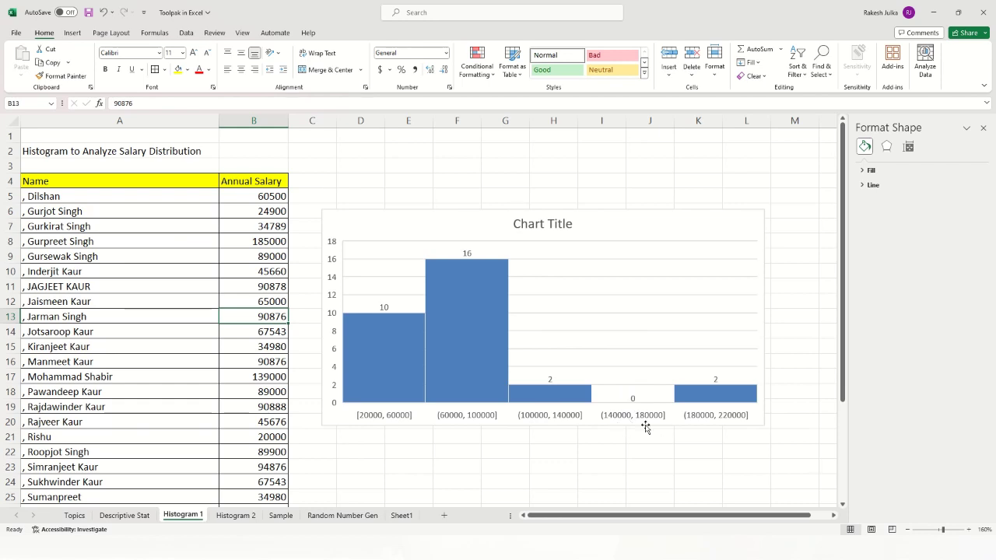
Change the annual salary in cell B25 to 145000
{"action": "scroll", "coordinate": [306, 427], "scroll_direction": "down", "scroll_amount": 1}
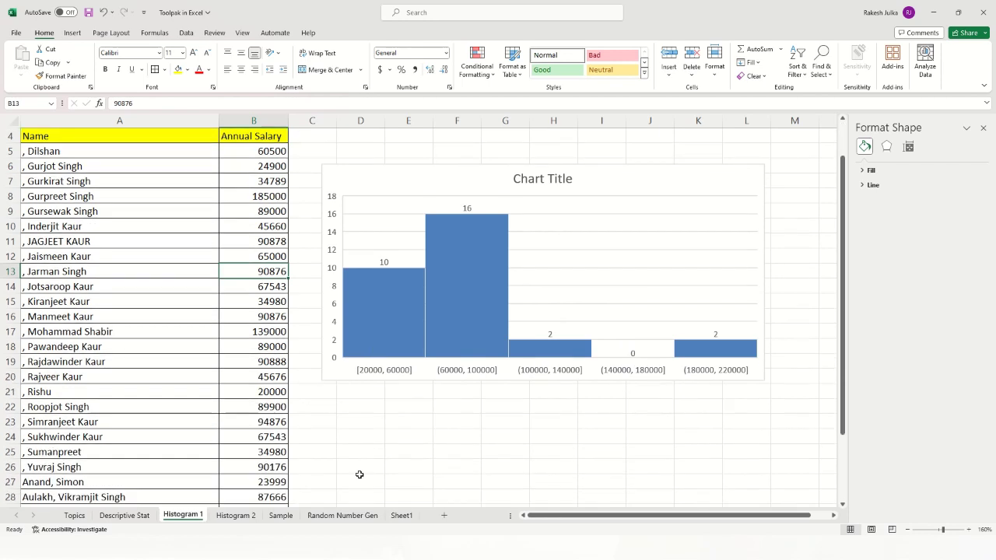
{"action": "left_click", "coordinate": [271, 452]}
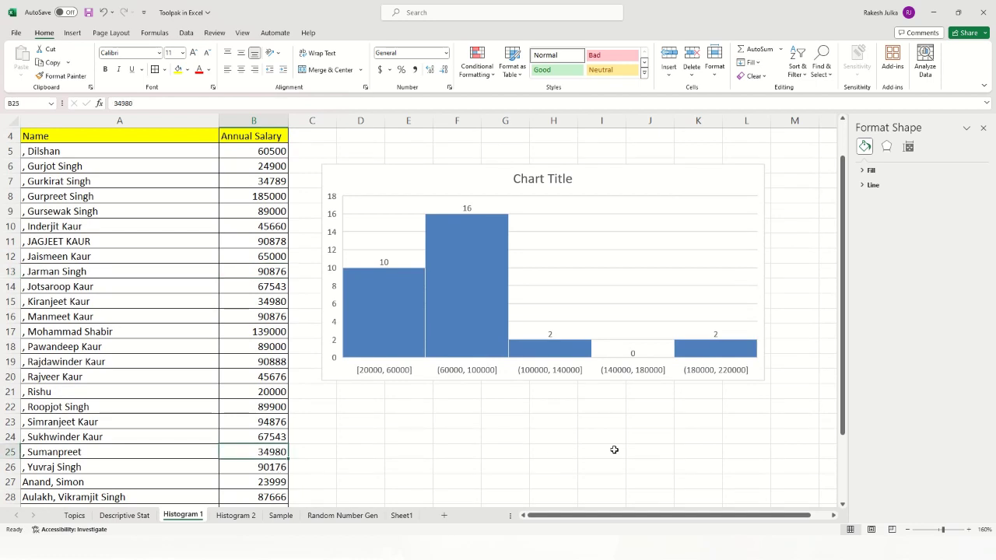
{"action": "type", "text": "1450000"}
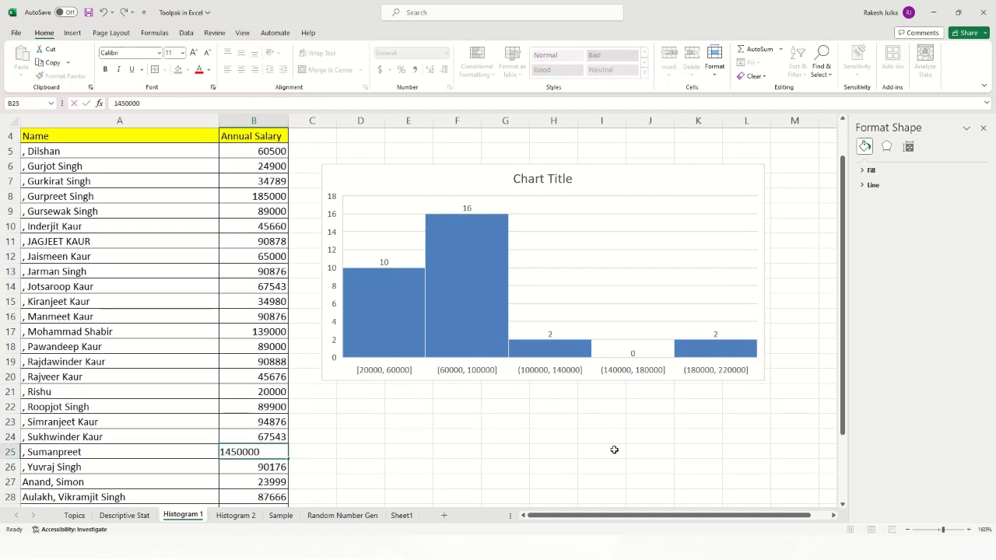
{"action": "key", "text": "BackSpace"}
{"action": "key", "text": "Return"}
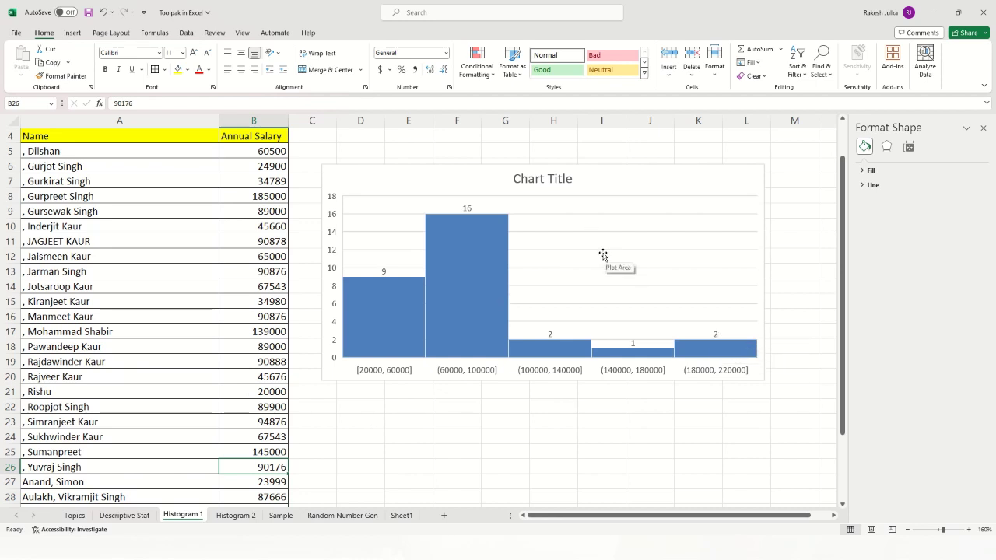
Close the shape formatting pane and change the histogram's title to "Employee Salary Information"
{"action": "left_click", "coordinate": [982, 131]}
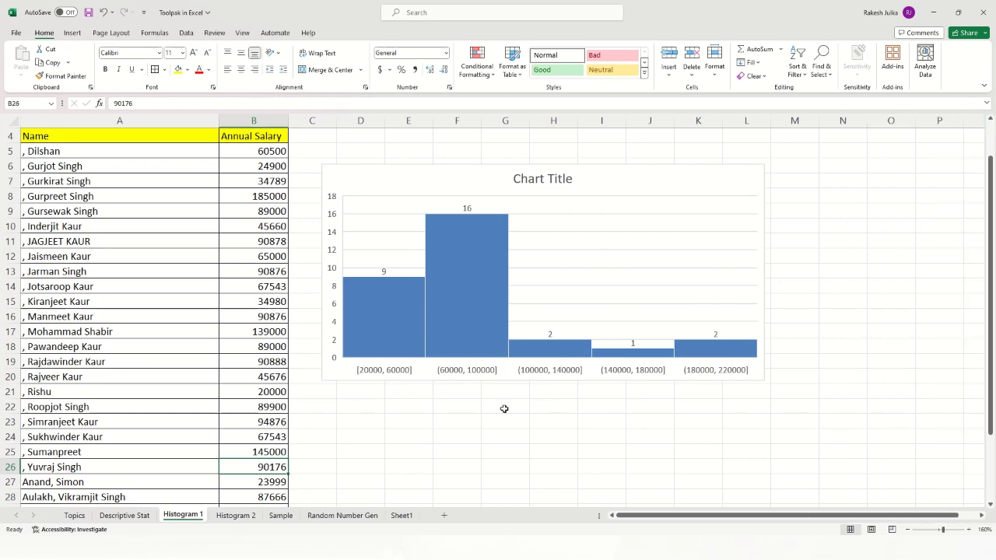
{"action": "left_click", "coordinate": [482, 424]}
{"action": "left_click", "coordinate": [536, 181]}
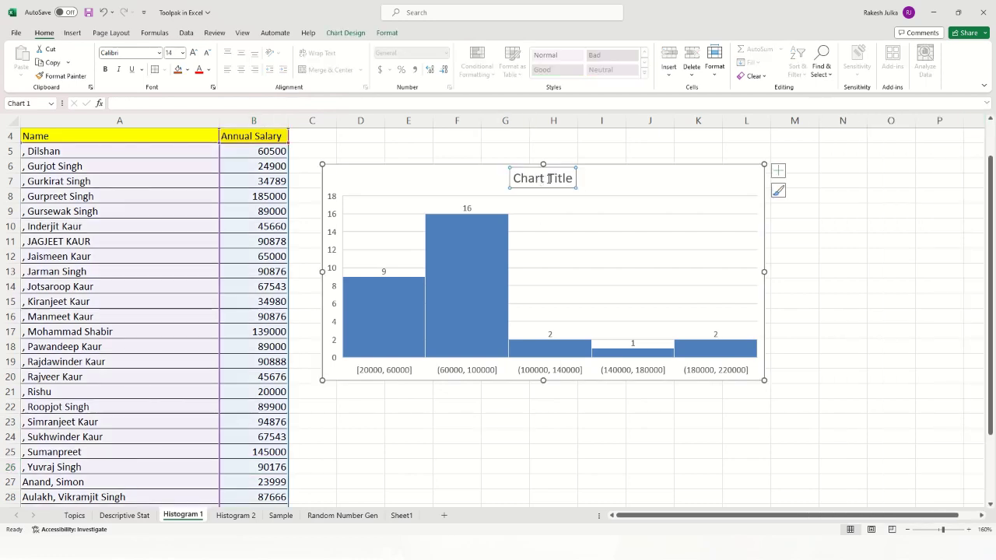
{"action": "double_click", "coordinate": [547, 178]}
{"action": "left_click", "coordinate": [572, 179]}
{"action": "left_click_drag", "start_coordinate": [514, 179], "coordinate": [577, 179]}
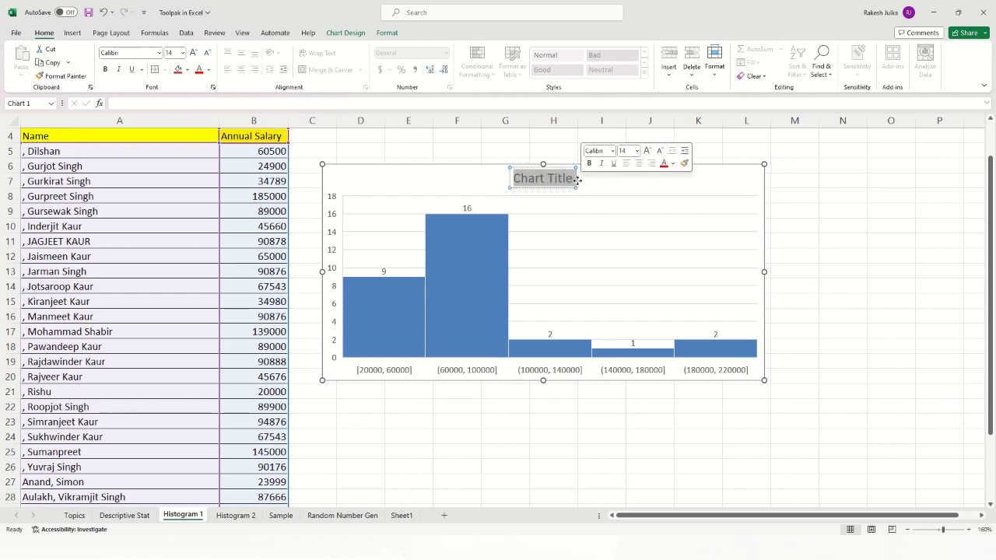
{"action": "type", "text": "E"}
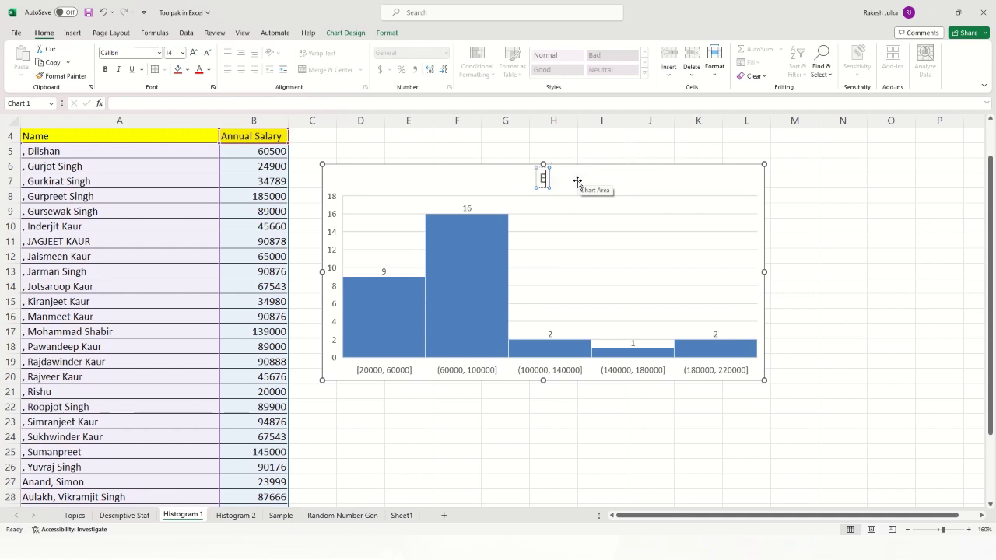
{"action": "type", "text": "mployee Salary Information"}
{"action": "left_click", "coordinate": [828, 245]}
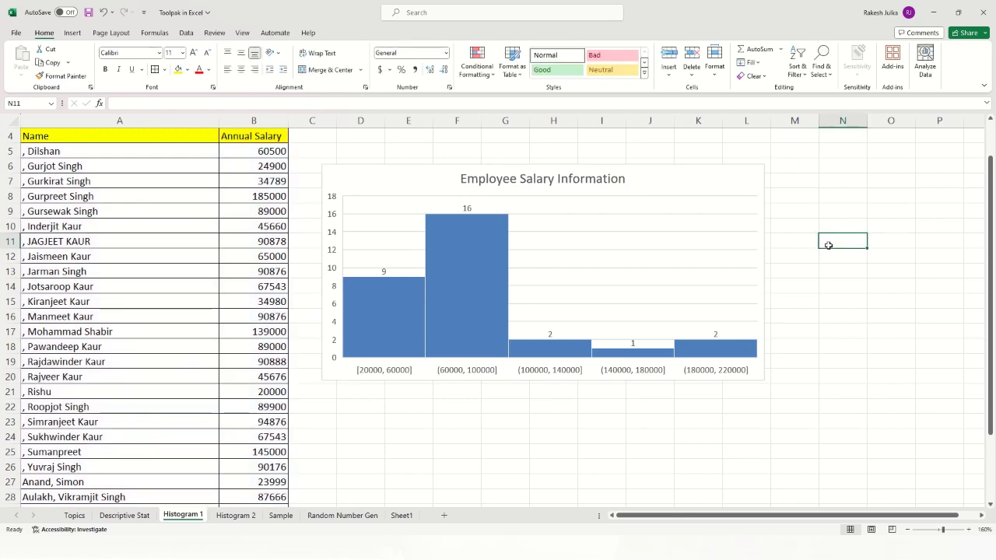
Shrink the histogram chart and move it up so that it spans columns D to L, starting at row 2
{"action": "scroll", "coordinate": [257, 342], "scroll_direction": "up", "scroll_amount": 1}
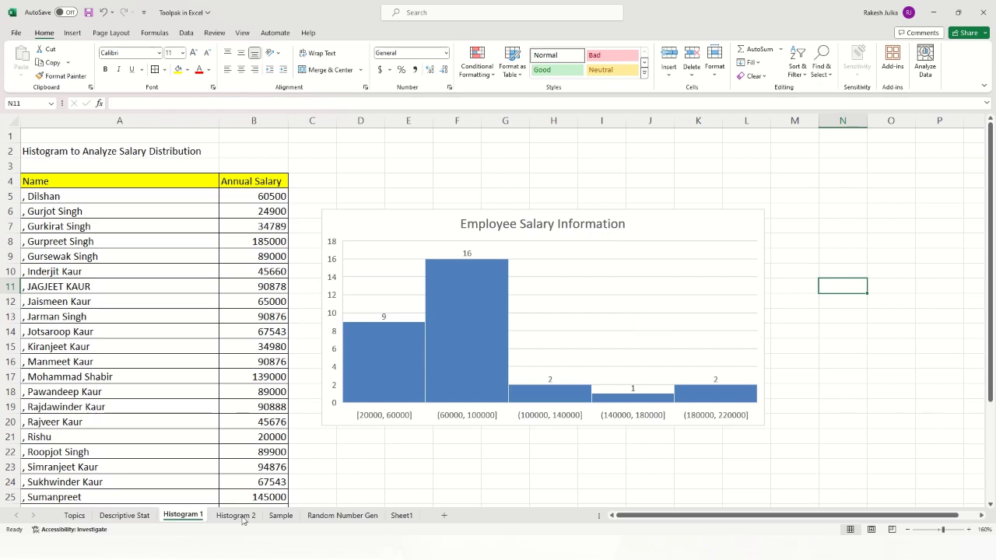
{"action": "left_click", "coordinate": [675, 226]}
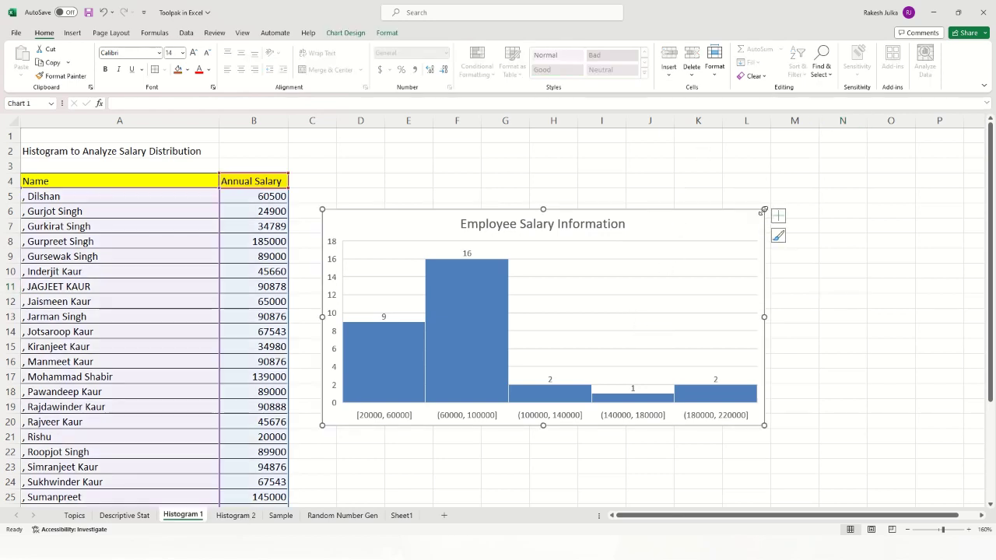
{"action": "left_click_drag", "start_coordinate": [765, 210], "coordinate": [722, 216]}
{"action": "left_click_drag", "start_coordinate": [666, 238], "coordinate": [695, 163]}
{"action": "left_click", "coordinate": [587, 403]}
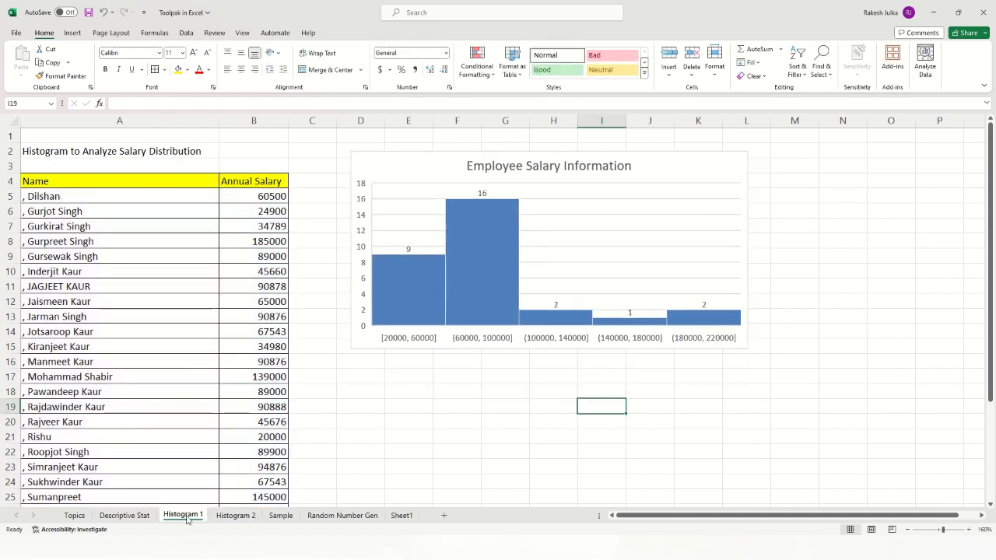
Delete columns E to K, which hold the old frequency table, on the Histogram 2 sheet
{"action": "left_click", "coordinate": [235, 516]}
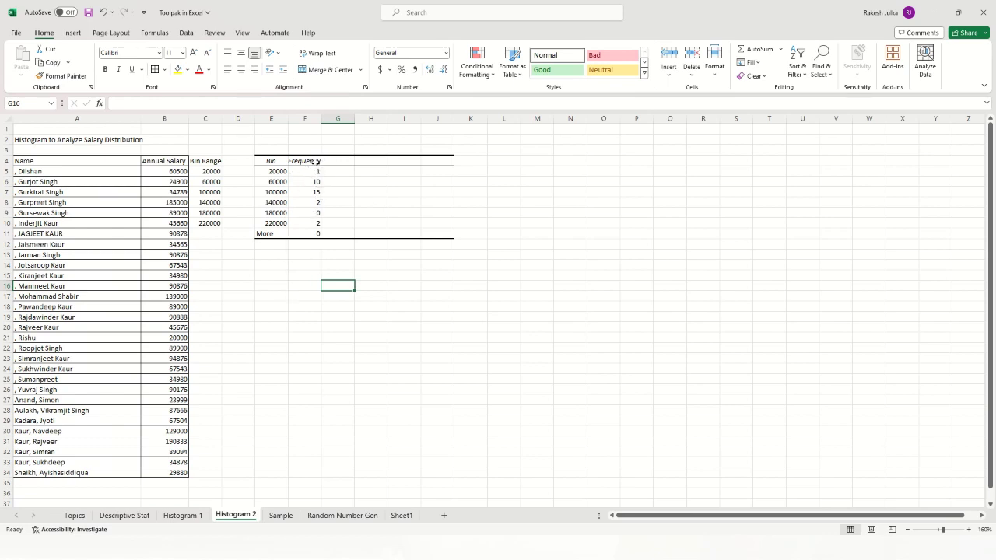
{"action": "left_click", "coordinate": [188, 518]}
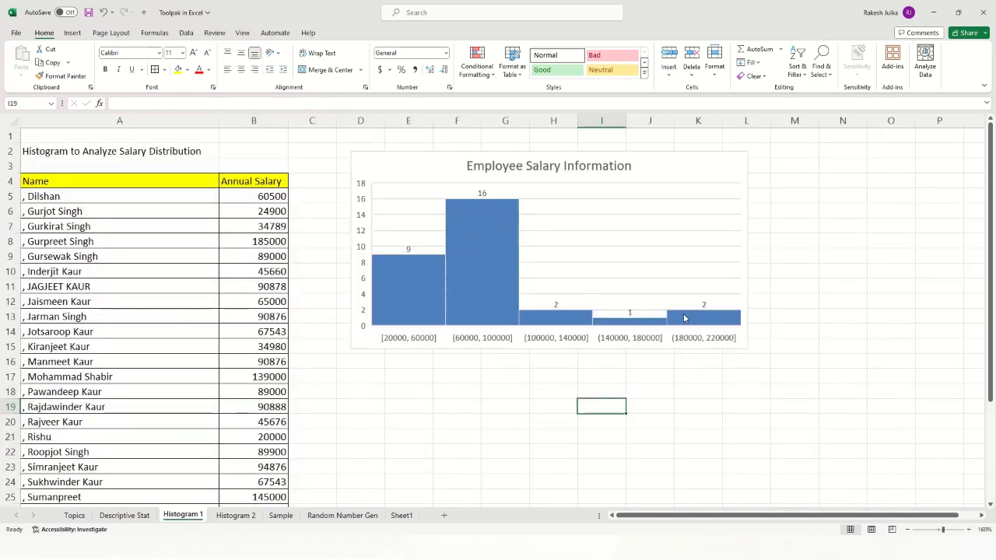
{"action": "mouse_move", "coordinate": [689, 314]}
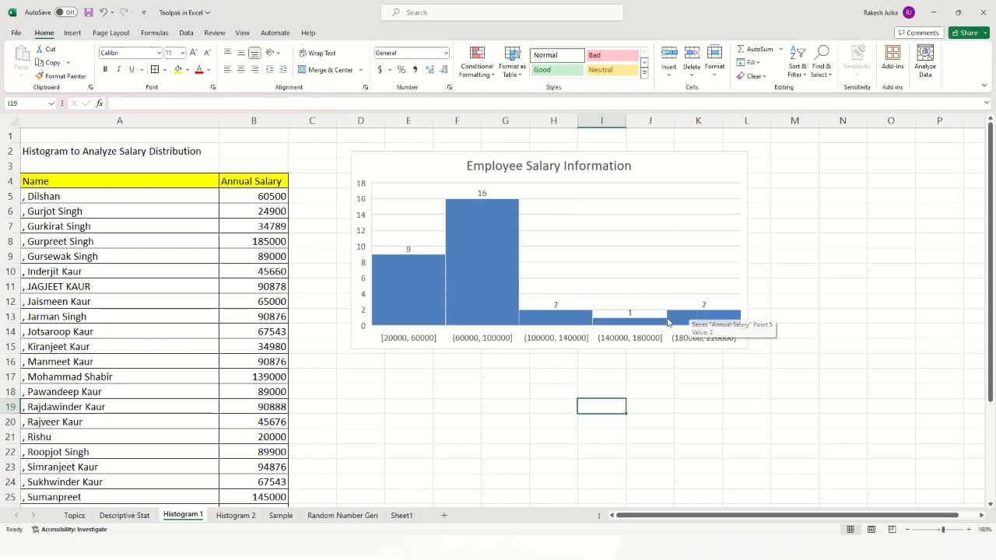
{"action": "left_click", "coordinate": [236, 515]}
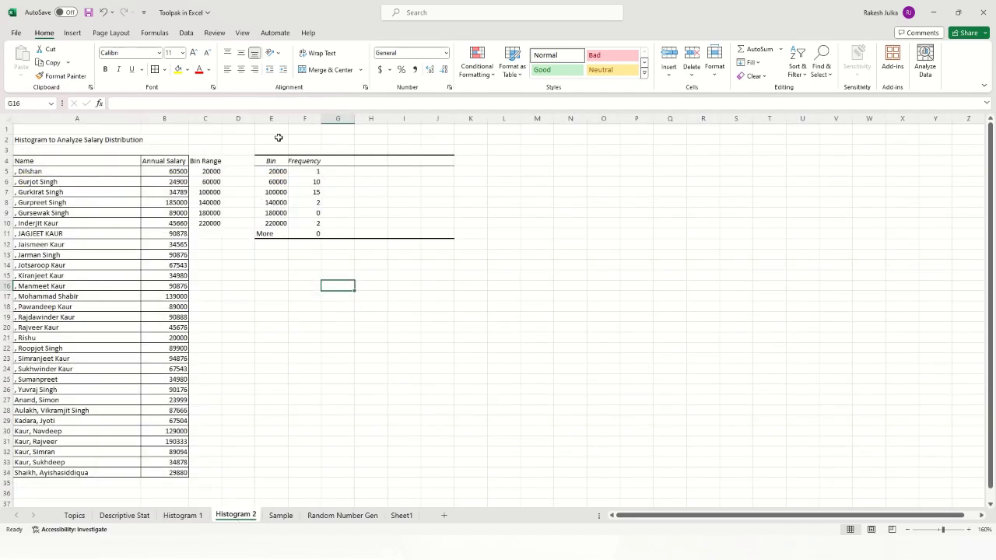
{"action": "left_click_drag", "start_coordinate": [271, 119], "coordinate": [467, 119]}
{"action": "right_click", "coordinate": [466, 119]}
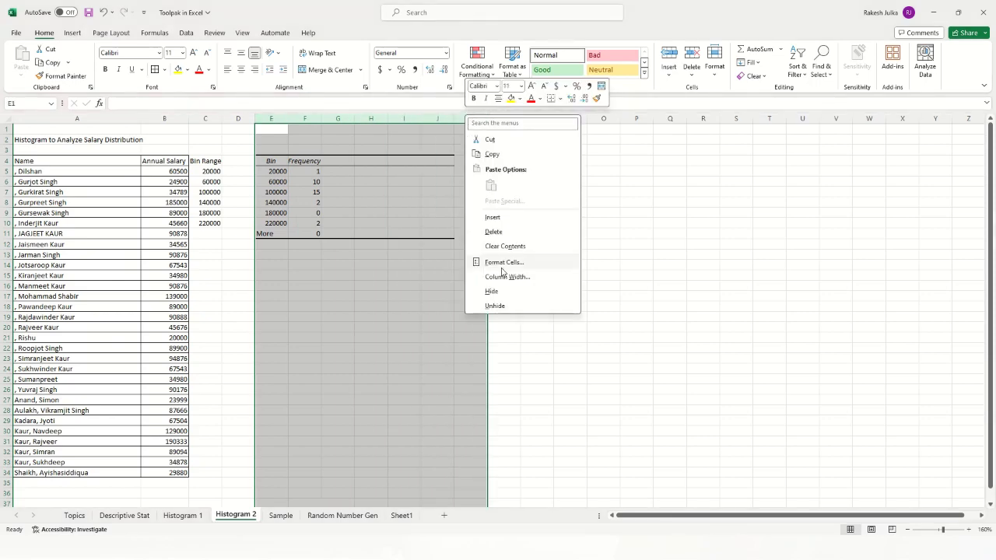
{"action": "left_click", "coordinate": [500, 232]}
{"action": "left_click", "coordinate": [233, 308]}
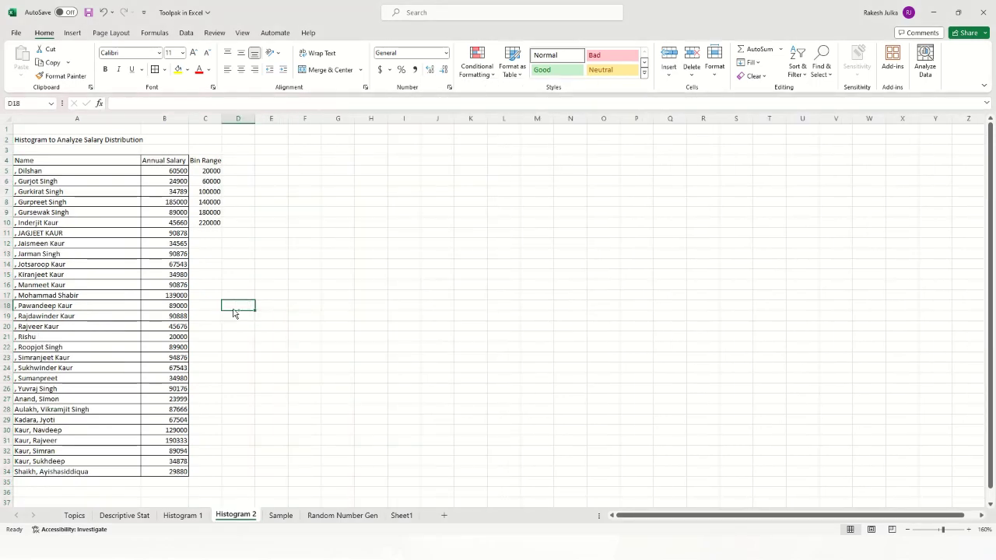
Start the Histogram tool of Data Analysis on the Histogram 2 sheet
{"action": "scroll", "coordinate": [233, 309], "scroll_direction": "up", "scroll_amount": 3, "text": "ctrl"}
{"action": "scroll", "coordinate": [233, 310], "scroll_direction": "up", "scroll_amount": 3}
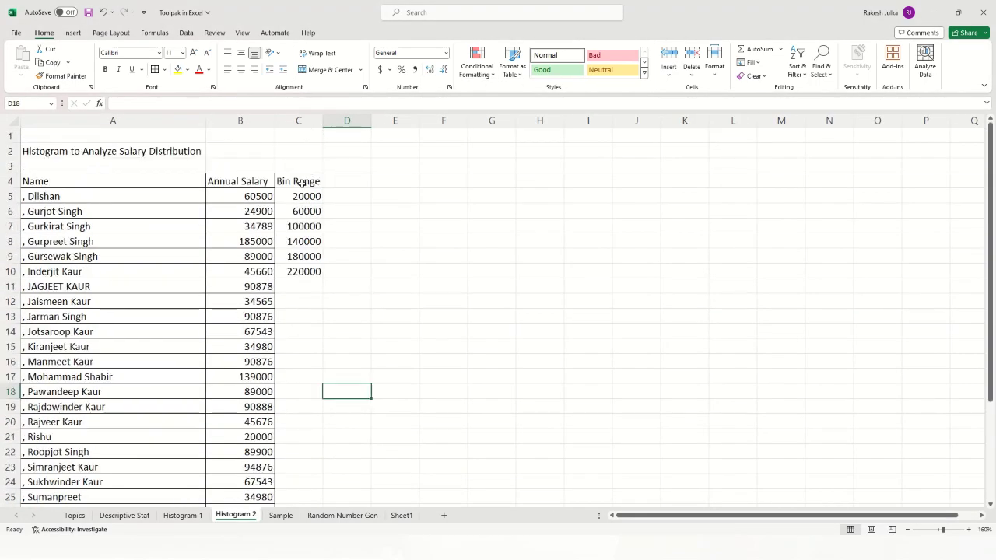
{"action": "left_click", "coordinate": [302, 183]}
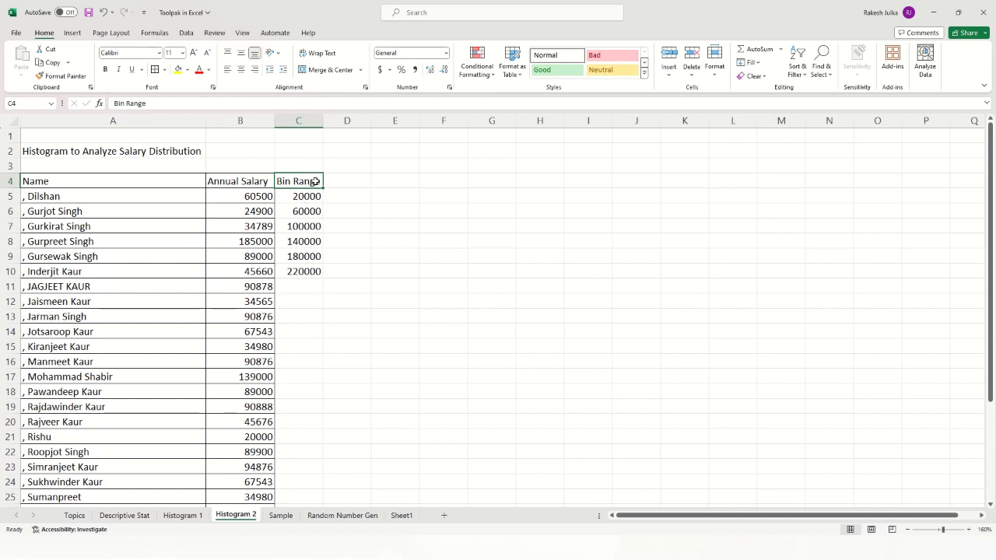
{"action": "left_click", "coordinate": [184, 33]}
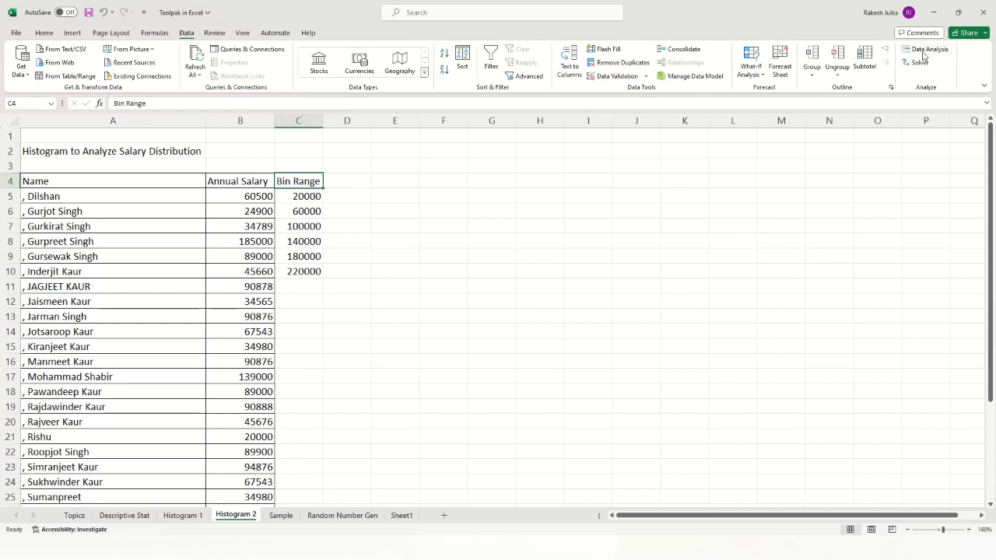
{"action": "left_click", "coordinate": [925, 51]}
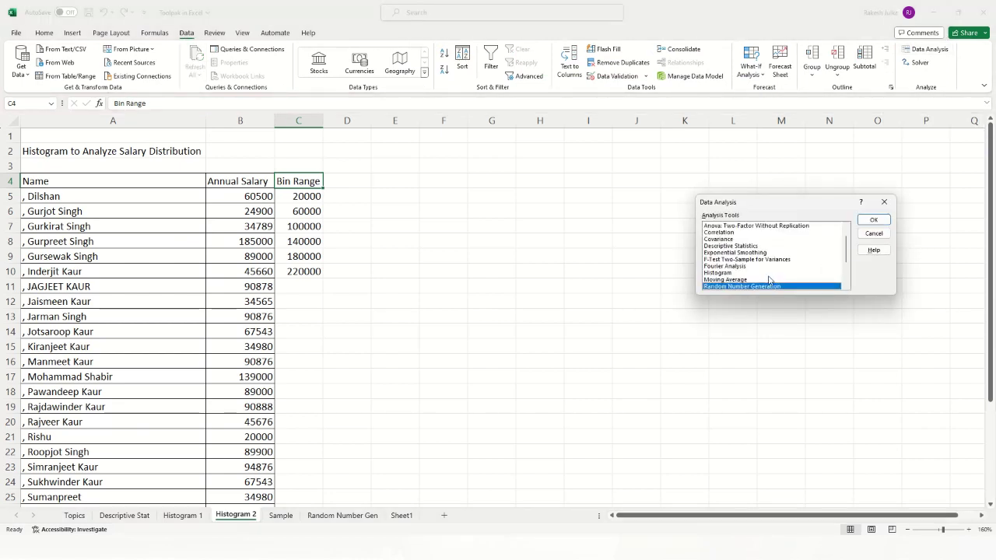
{"action": "left_click", "coordinate": [717, 273]}
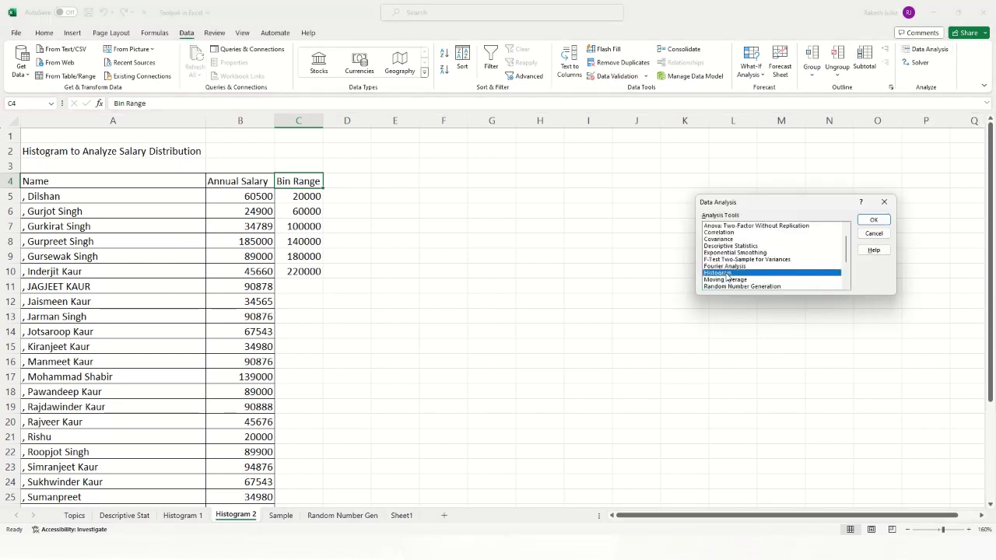
{"action": "left_click", "coordinate": [871, 220]}
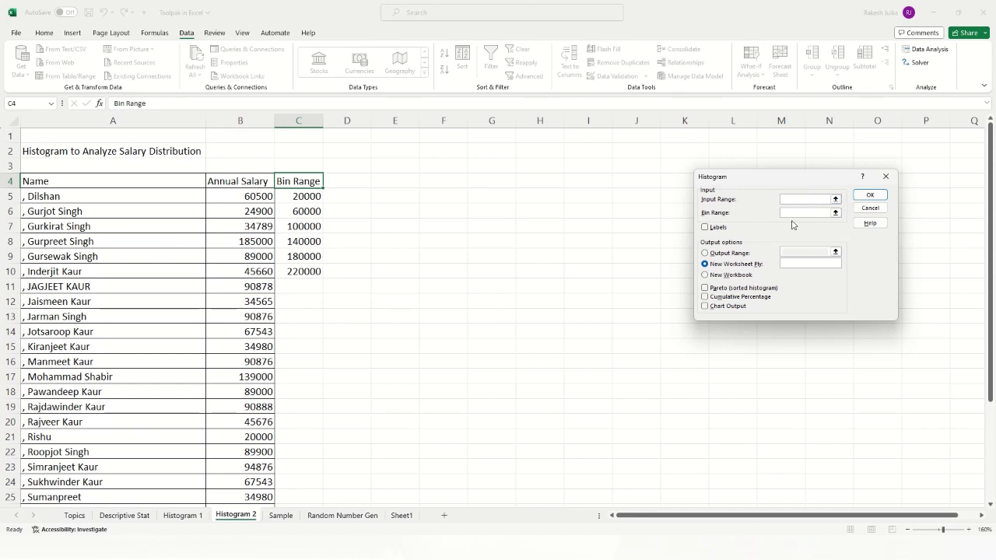
Set the histogram's input range to the annual salaries in B4:B34 and mark the ranges as having labels
{"action": "left_click", "coordinate": [835, 199]}
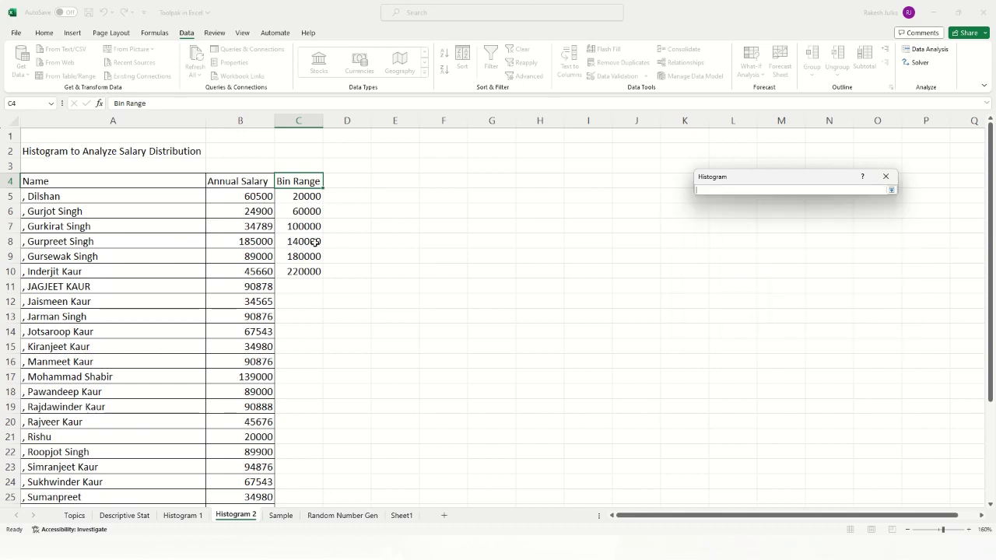
{"action": "left_click", "coordinate": [247, 196]}
{"action": "left_click_drag", "start_coordinate": [250, 184], "coordinate": [238, 480]}
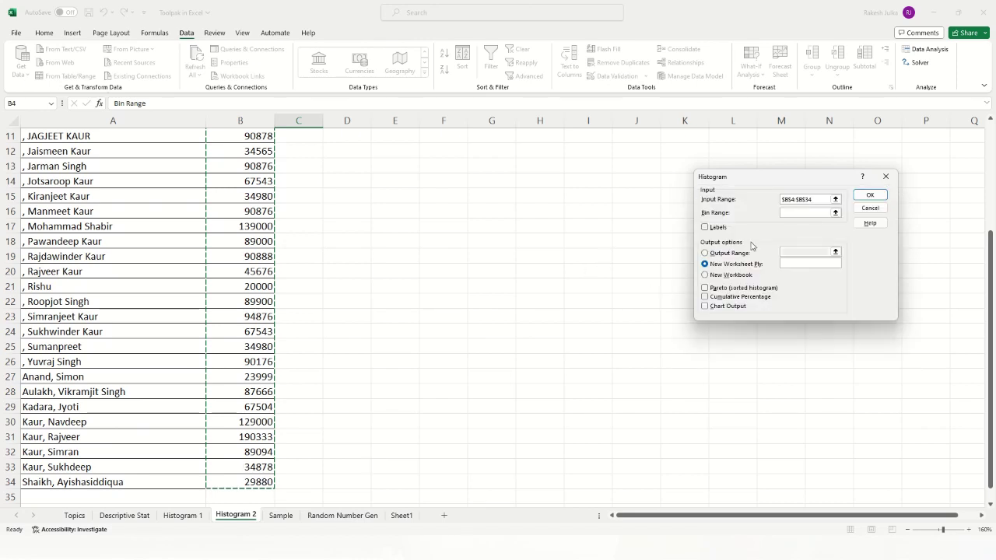
{"action": "left_click", "coordinate": [704, 229]}
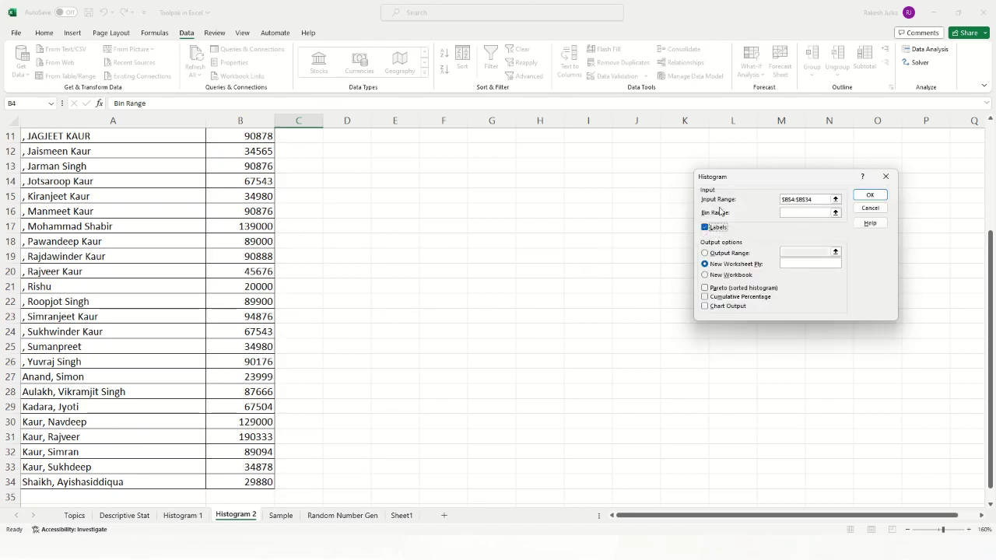
Set the bin range to C4:C10 and generate the frequency table on a new worksheet
{"action": "left_click", "coordinate": [831, 213]}
{"action": "scroll", "coordinate": [349, 231], "scroll_direction": "up", "scroll_amount": 3}
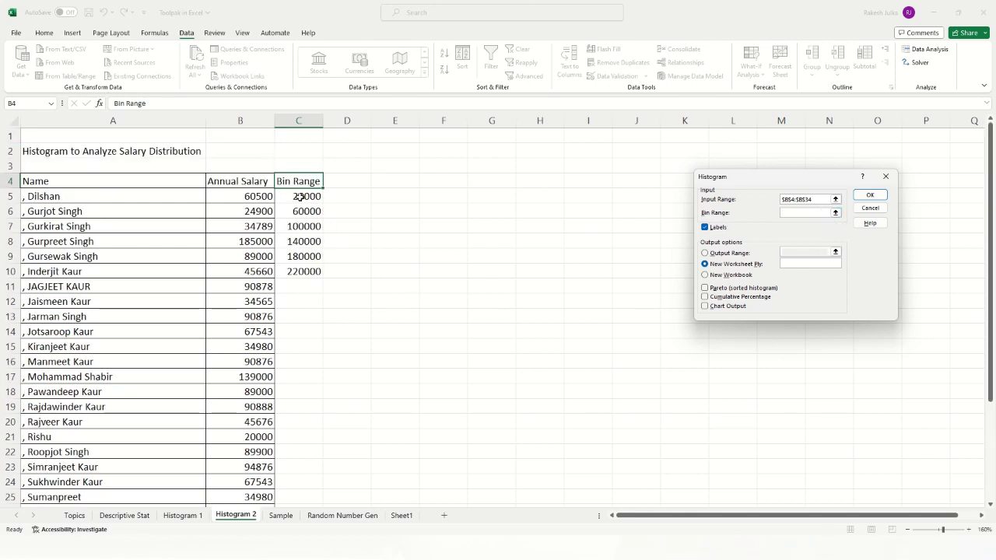
{"action": "left_click_drag", "start_coordinate": [303, 183], "coordinate": [304, 265]}
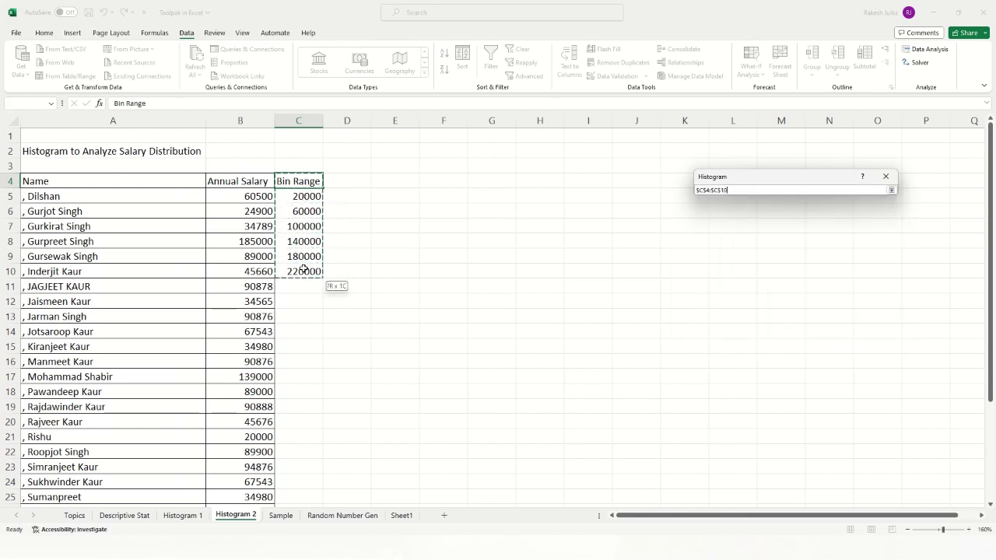
{"action": "key", "text": "Return"}
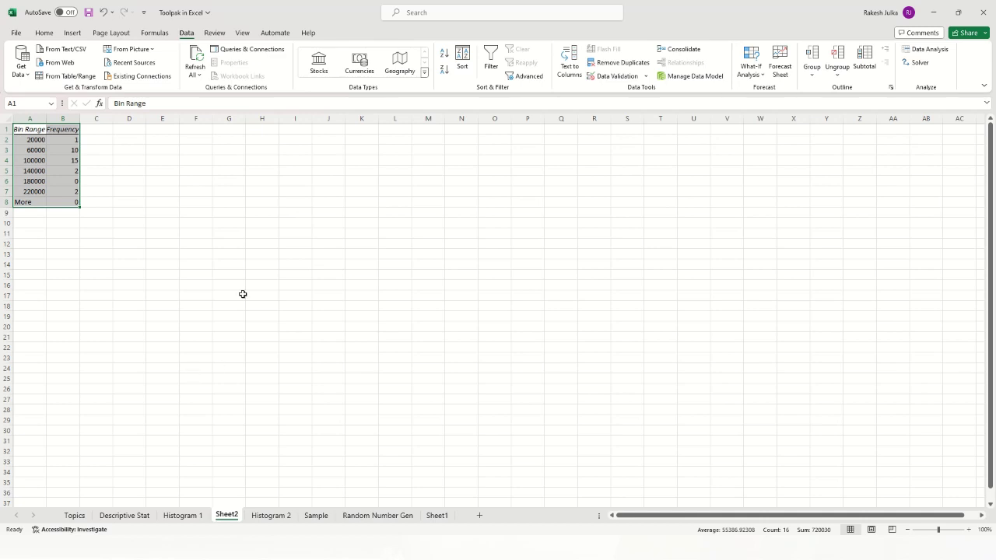
{"action": "left_click_drag", "start_coordinate": [262, 275], "coordinate": [2, 262]}
{"action": "key", "text": "Left"}
{"action": "key", "text": "Left"}
{"action": "key", "text": "Left"}
{"action": "key", "text": "Left"}
{"action": "key", "text": "Left"}
{"action": "key", "text": "Left"}
{"action": "key", "text": "Left"}
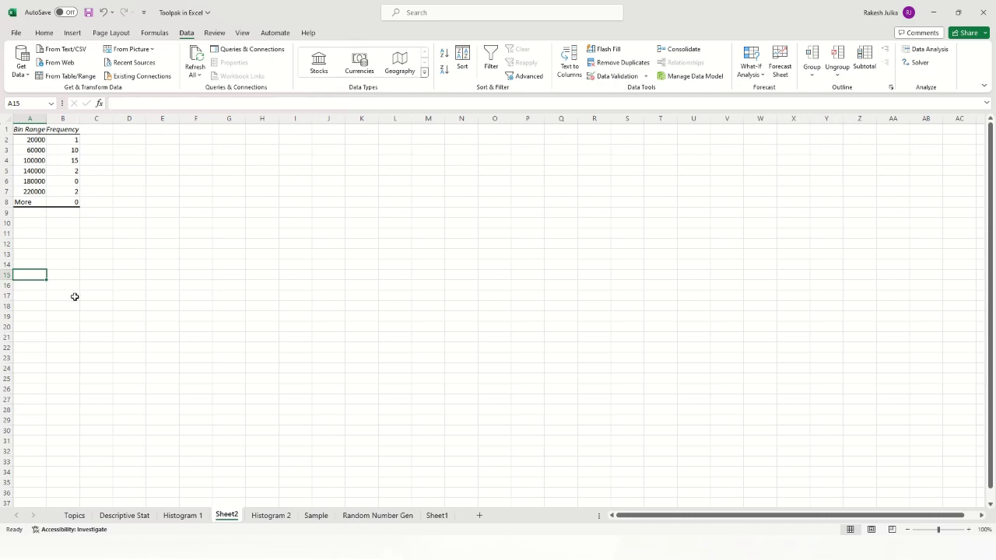
Examine the bin ranges and frequencies in the generated table on Sheet2
{"action": "scroll", "coordinate": [248, 245], "scroll_direction": "up", "scroll_amount": 7, "text": "ctrl"}
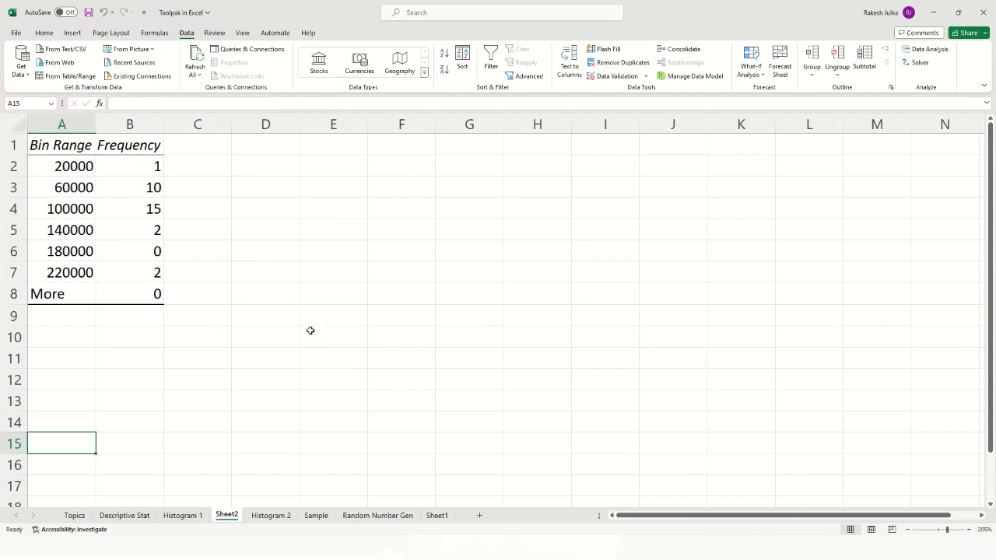
{"action": "scroll", "coordinate": [309, 329], "scroll_direction": "down", "scroll_amount": 4, "text": "ctrl"}
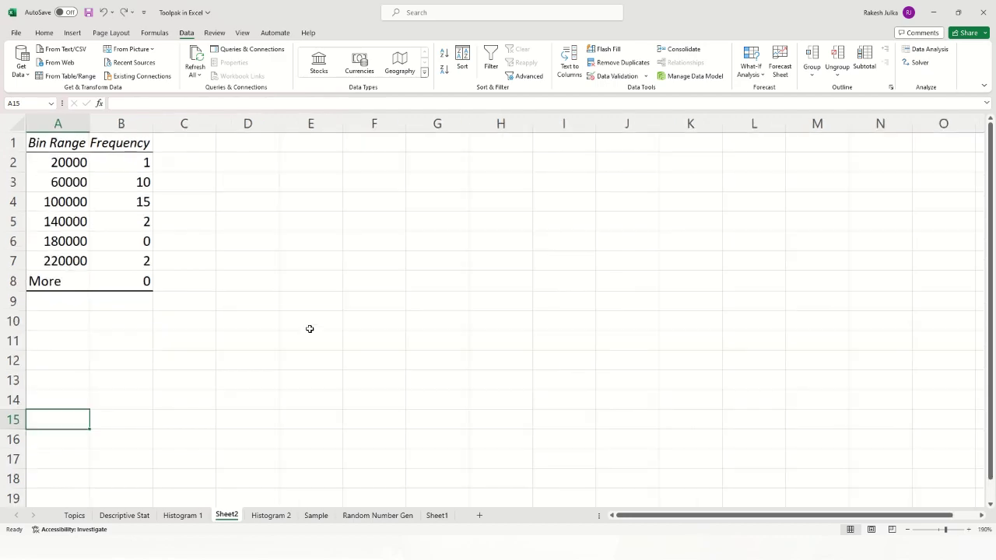
{"action": "scroll", "coordinate": [309, 329], "scroll_direction": "down", "scroll_amount": 3, "text": "ctrl"}
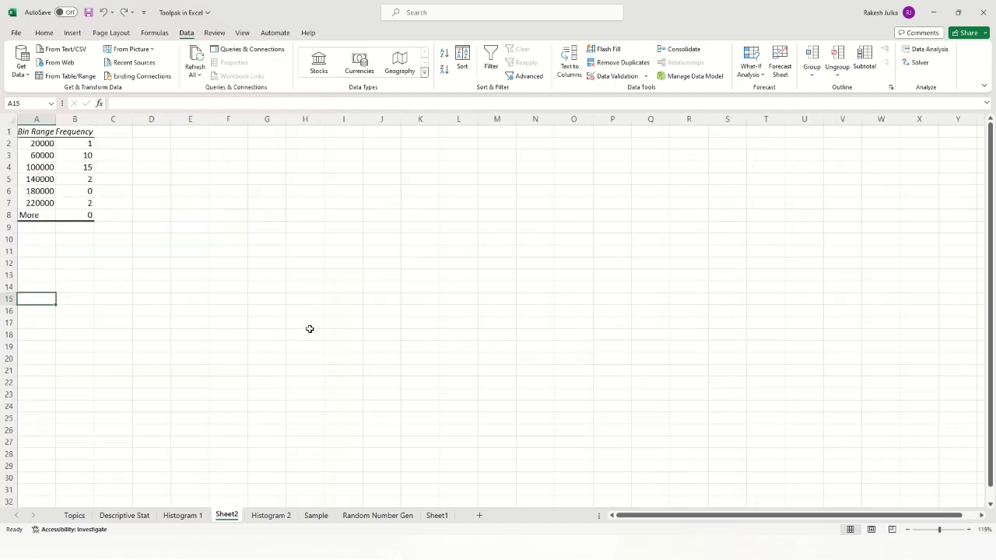
{"action": "key", "text": "ctrl+Home"}
{"action": "key", "text": "ctrl+a"}
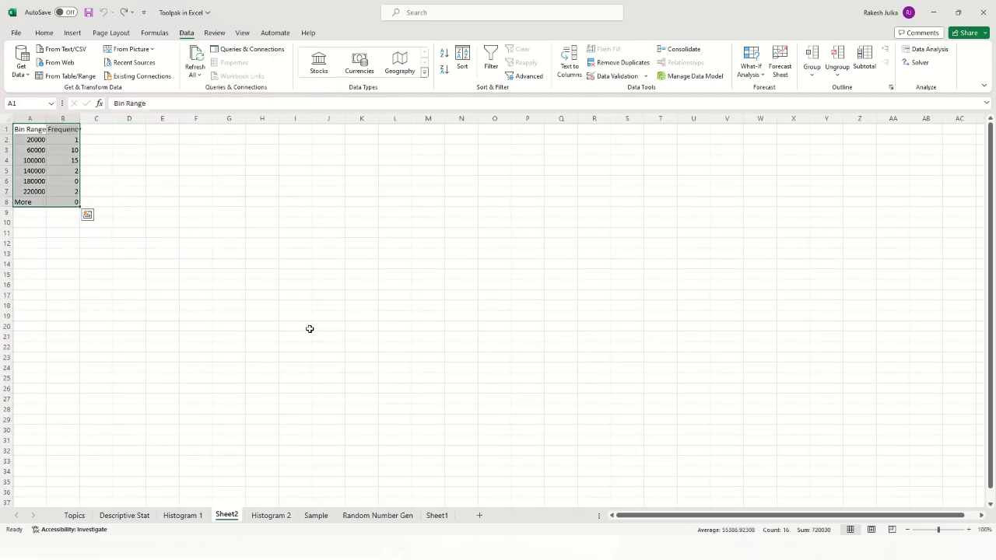
{"action": "left_click", "coordinate": [208, 242]}
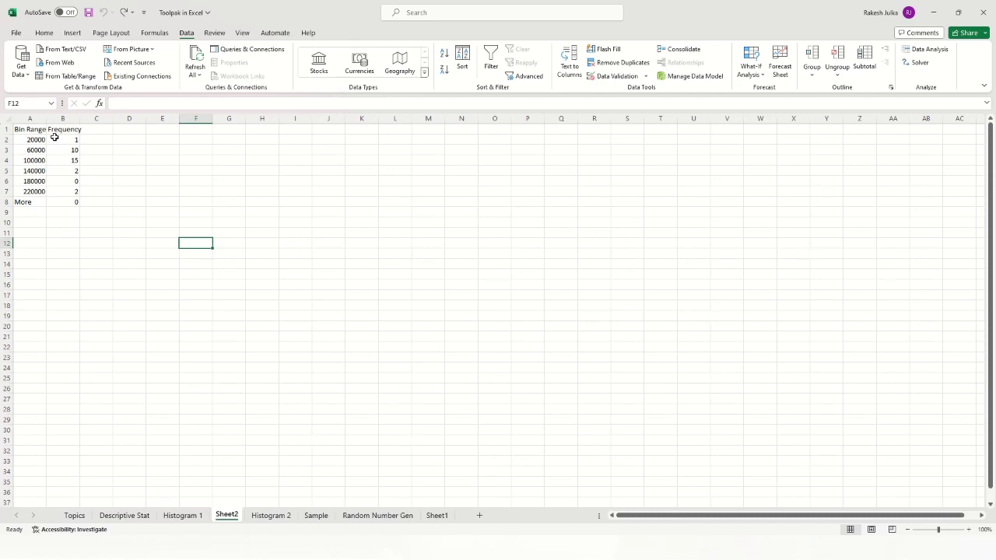
{"action": "scroll", "coordinate": [142, 223], "scroll_direction": "up", "scroll_amount": 8}
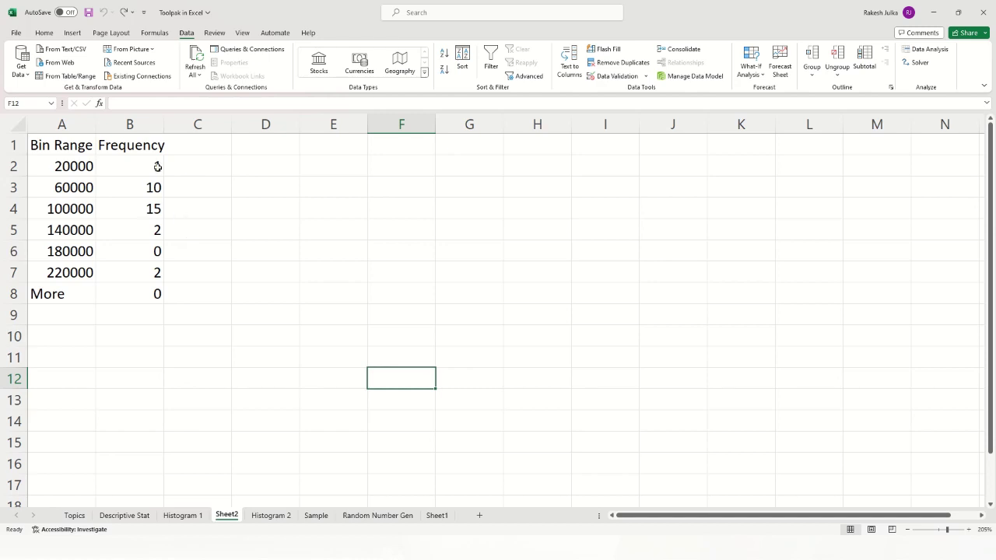
Return to the Histogram 2 sheet and start the Histogram tool of Data Analysis
{"action": "left_click", "coordinate": [272, 515]}
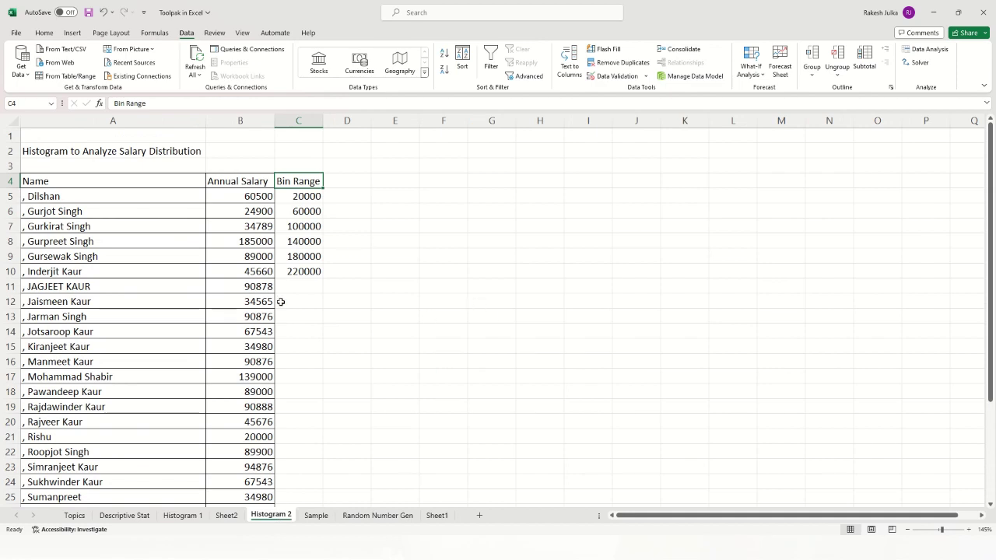
{"action": "left_click", "coordinate": [926, 50]}
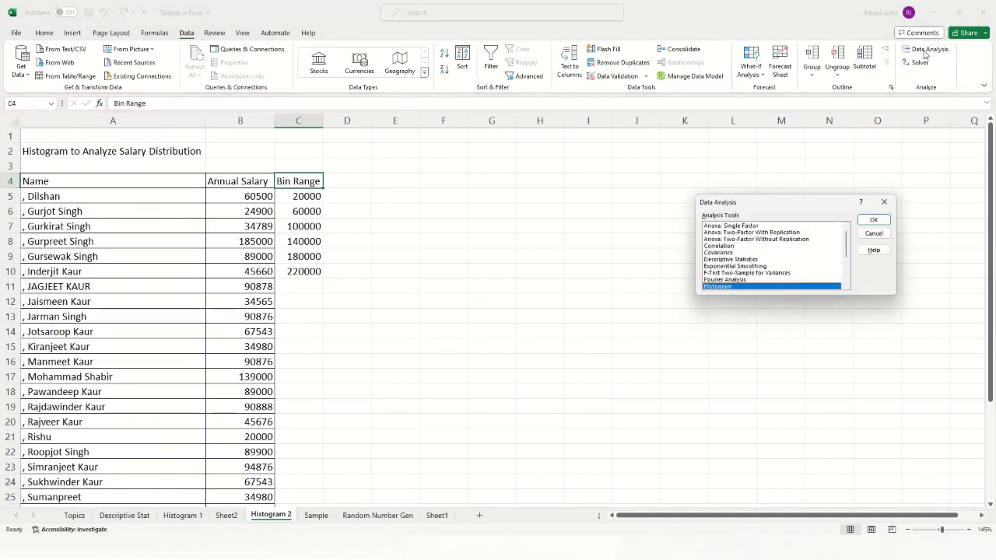
{"action": "left_click", "coordinate": [723, 266]}
{"action": "scroll", "coordinate": [740, 253], "scroll_direction": "down", "scroll_amount": 1}
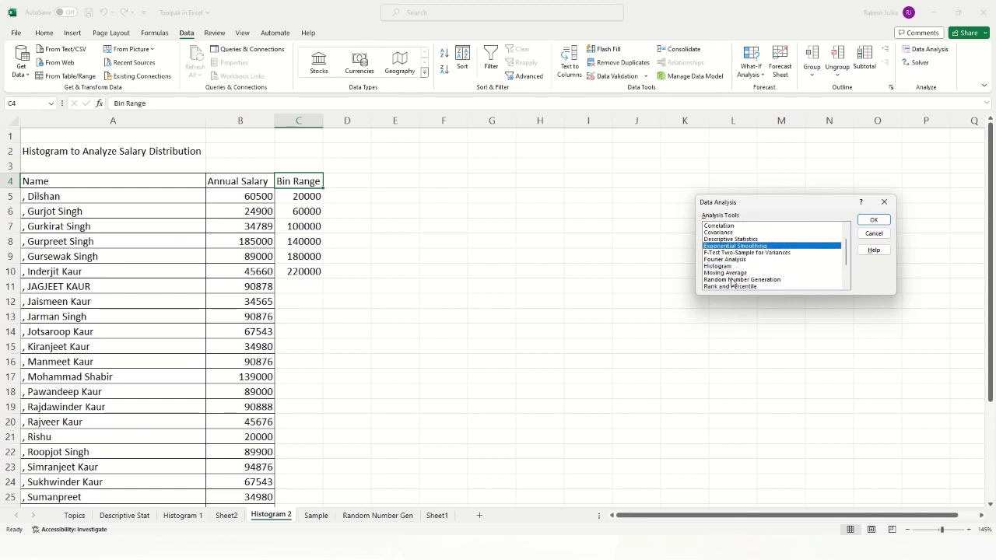
{"action": "scroll", "coordinate": [742, 278], "scroll_direction": "up", "scroll_amount": 1}
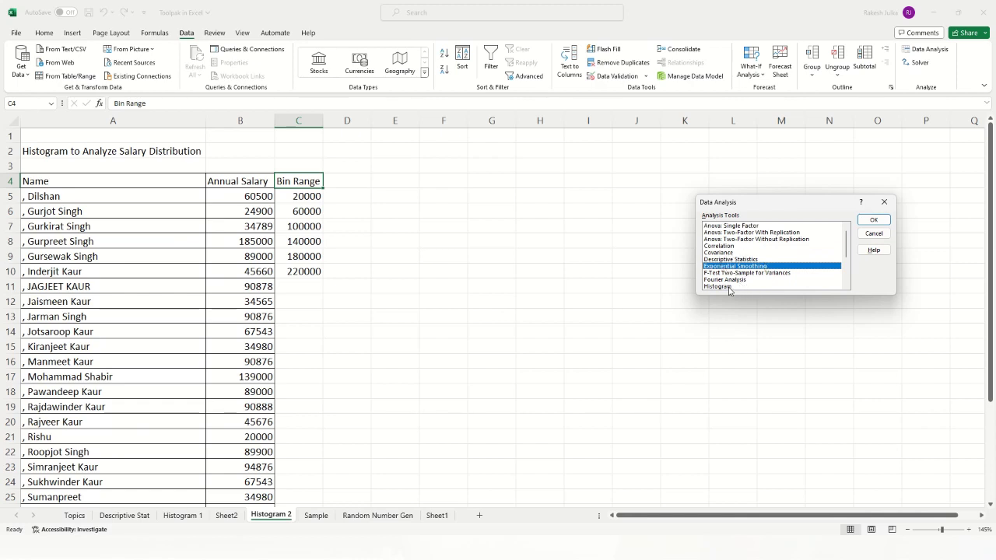
{"action": "left_click", "coordinate": [729, 286]}
{"action": "left_click", "coordinate": [873, 221]}
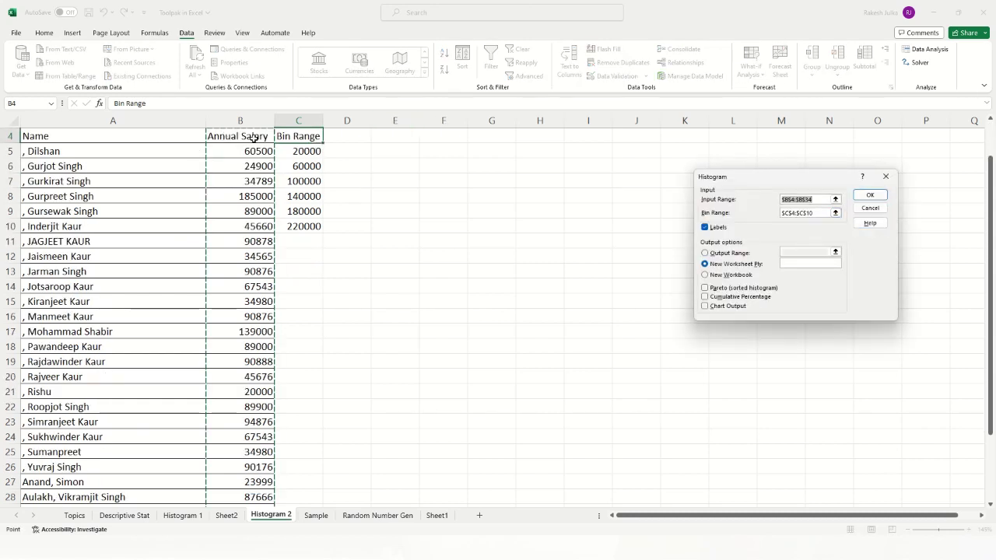
Set the histogram's output range to cell E4 on the current sheet and include a chart output
{"action": "left_click", "coordinate": [822, 213]}
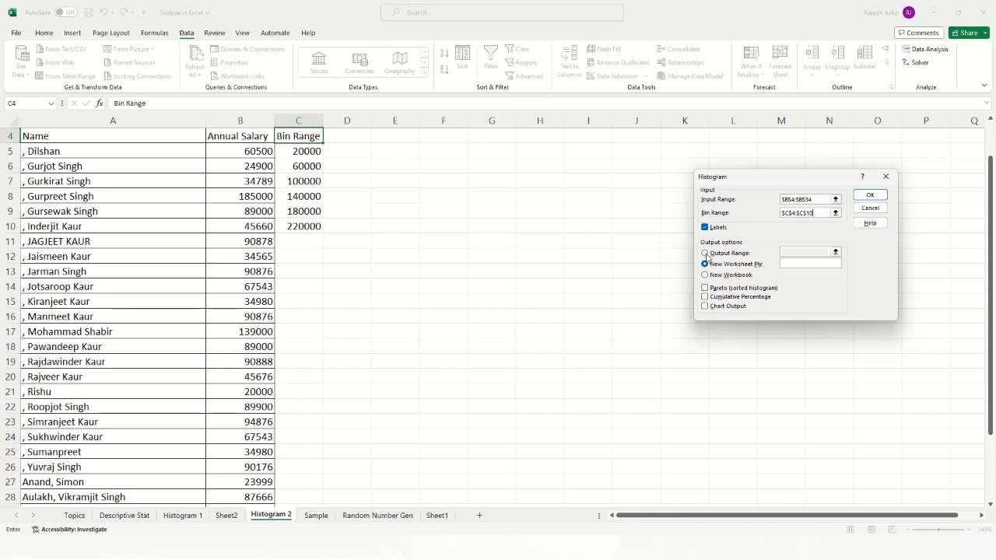
{"action": "left_click", "coordinate": [705, 253]}
{"action": "left_click", "coordinate": [813, 249]}
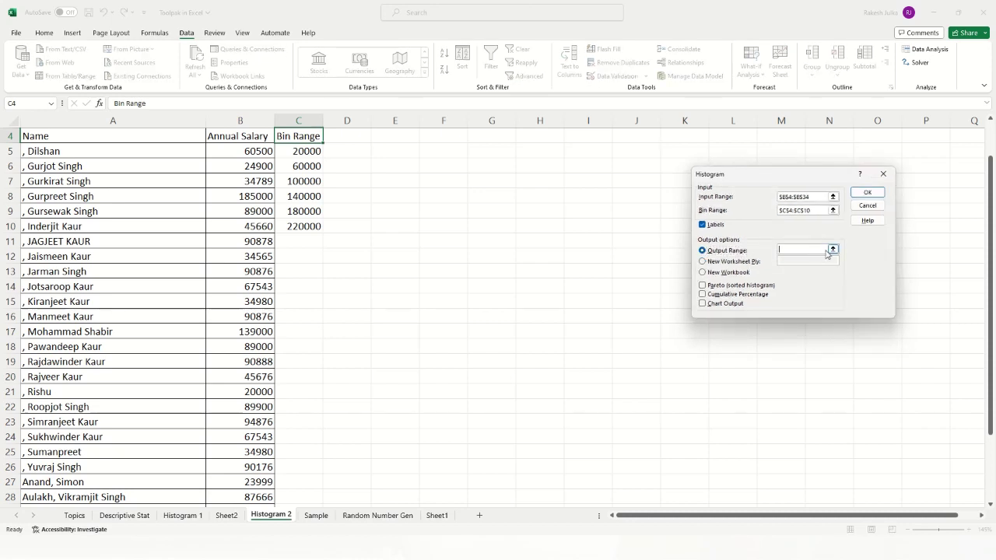
{"action": "left_click", "coordinate": [406, 137]}
{"action": "left_click", "coordinate": [703, 305]}
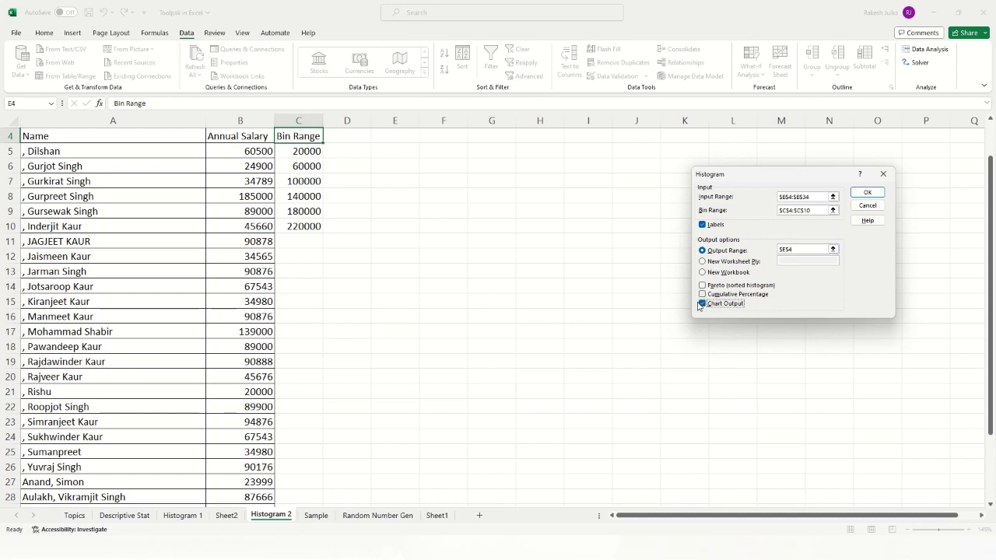
Reselect C4:C10 as the bin range and B4:B34 as the input range, and generate the histogram
{"action": "left_click", "coordinate": [831, 210]}
{"action": "left_click_drag", "start_coordinate": [298, 138], "coordinate": [299, 224]}
{"action": "left_click", "coordinate": [732, 198]}
{"action": "left_click_drag", "start_coordinate": [226, 141], "coordinate": [249, 479]}
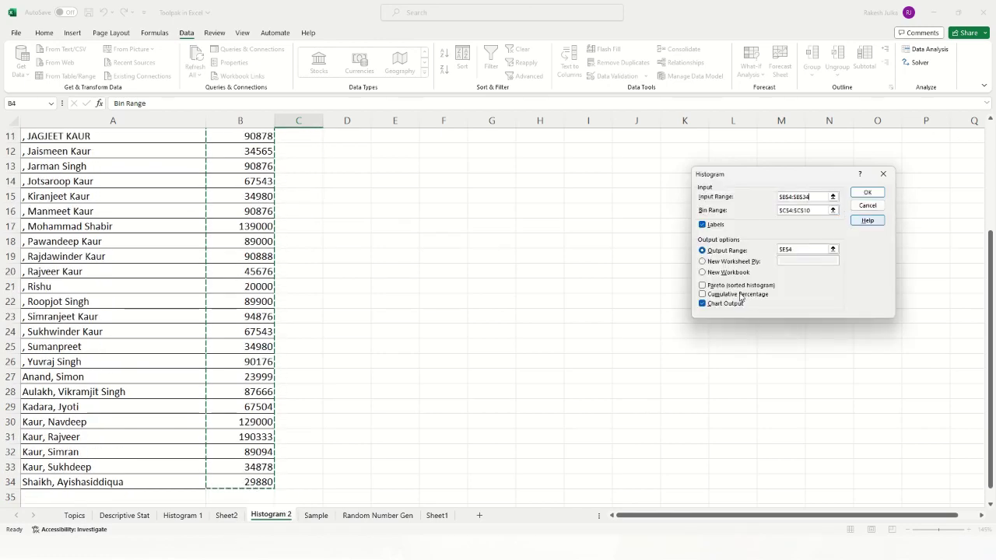
{"action": "left_click", "coordinate": [868, 193]}
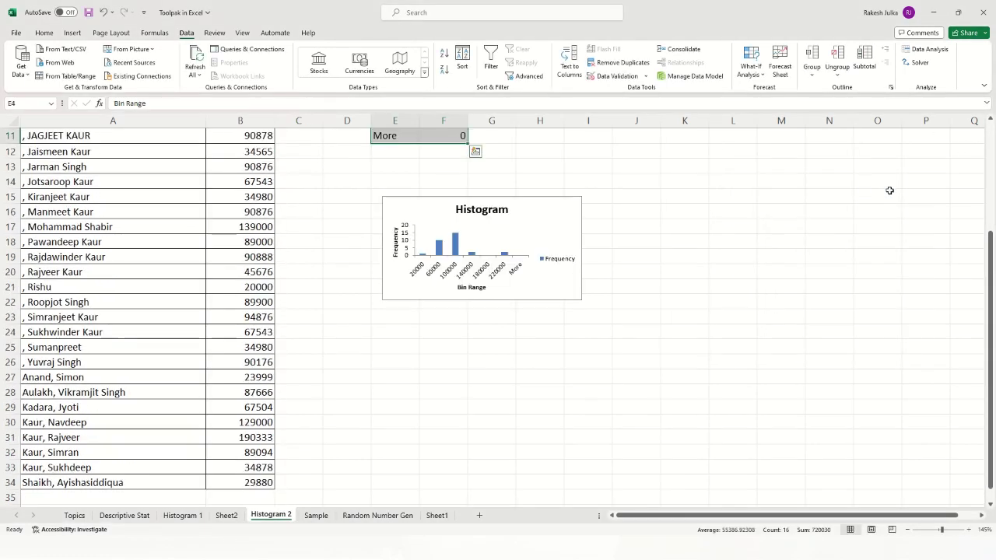
Move the histogram chart beside the frequency table, starting near row 4, and enlarge it to reach about row 13
{"action": "scroll", "coordinate": [759, 239], "scroll_direction": "up", "scroll_amount": 4}
{"action": "left_click_drag", "start_coordinate": [543, 360], "coordinate": [720, 186]}
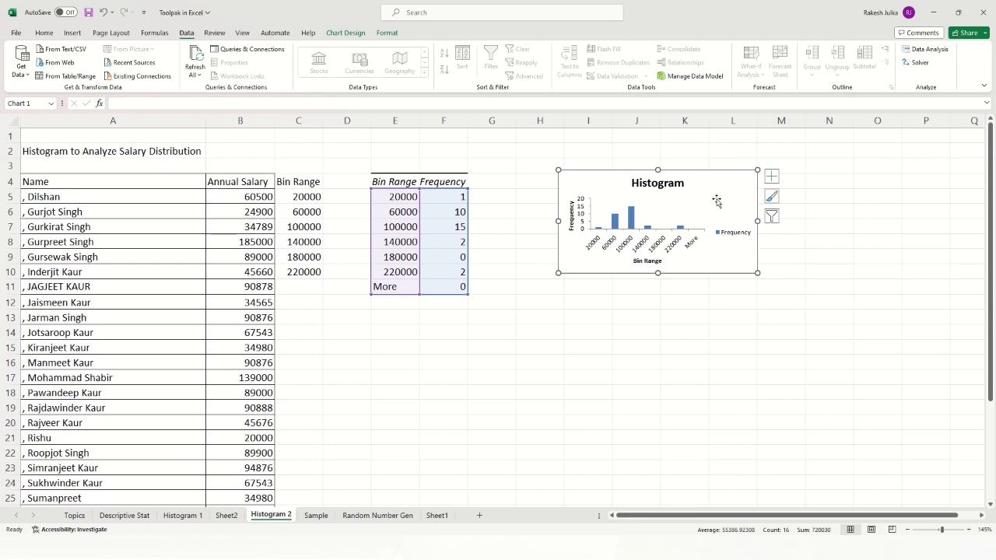
{"action": "left_click_drag", "start_coordinate": [758, 273], "coordinate": [884, 320]}
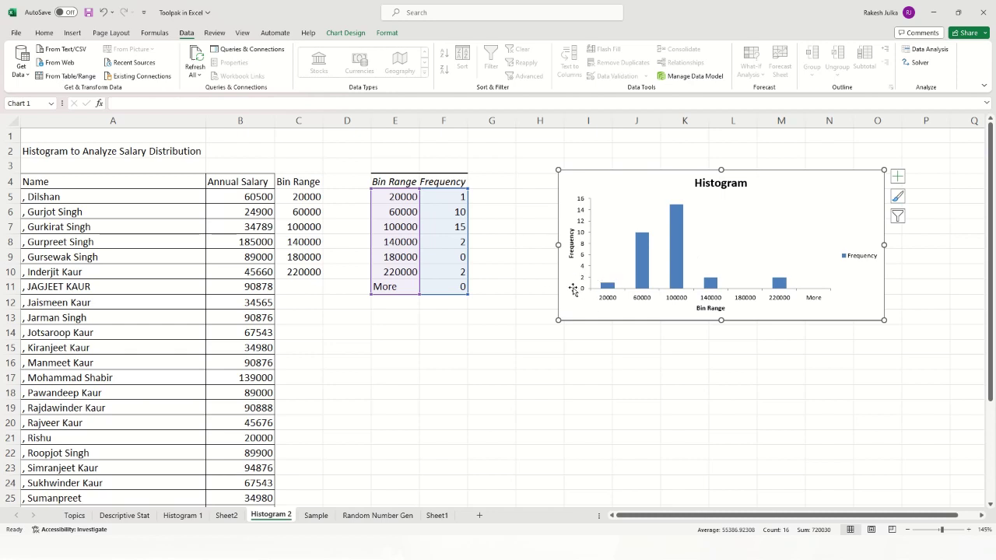
Set the annual salary in cell B15 of the Histogram 2 sheet to 185000
{"action": "left_click", "coordinate": [261, 347]}
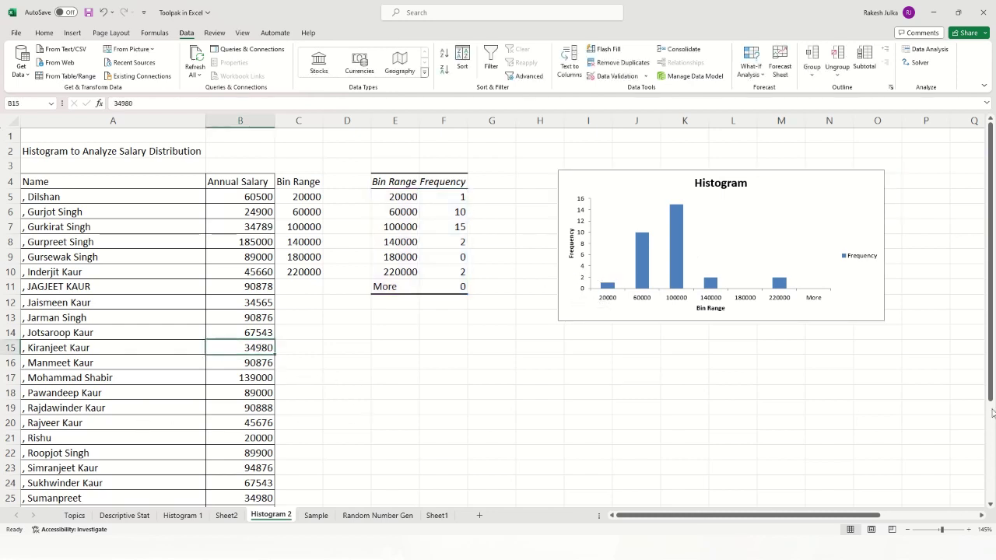
{"action": "type", "text": "185000"}
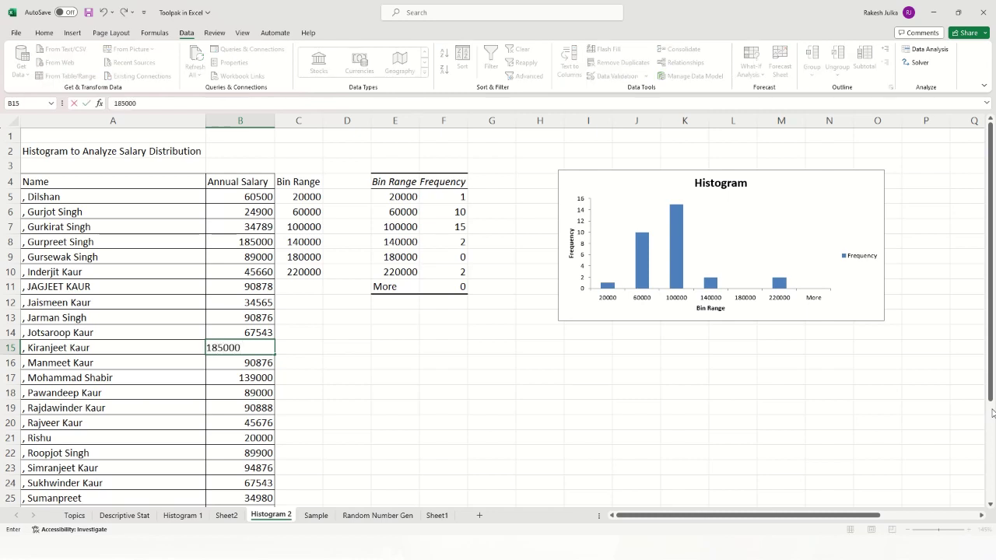
{"action": "key", "text": "Return"}
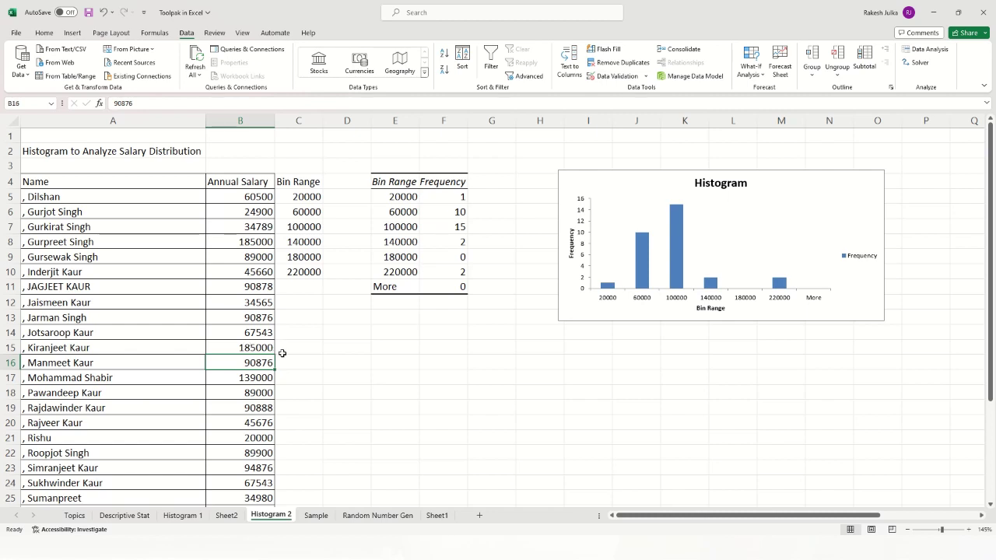
Compare the edited salary in B15, the frequency table and its chart with the histogram on the Histogram 1 sheet
{"action": "left_click", "coordinate": [396, 258]}
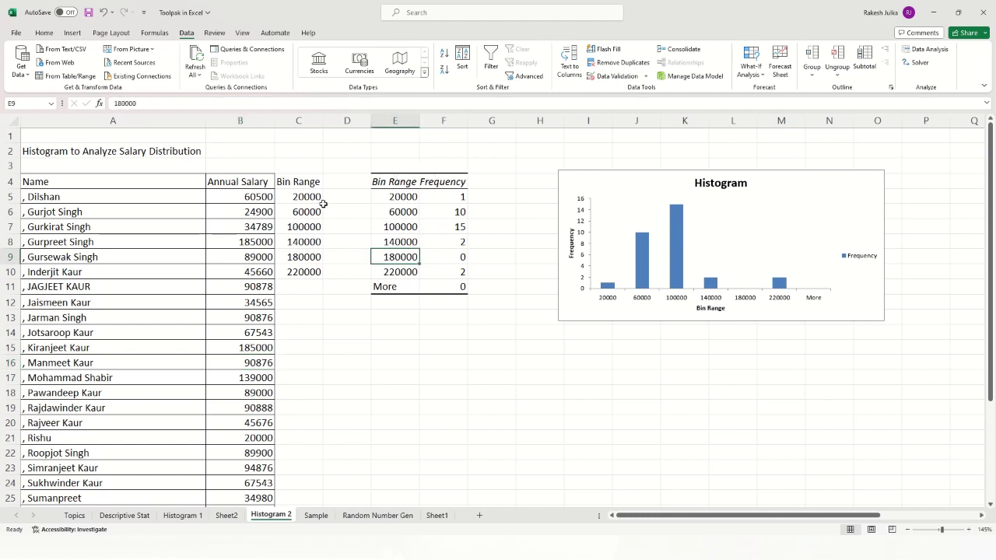
{"action": "left_click", "coordinate": [257, 349]}
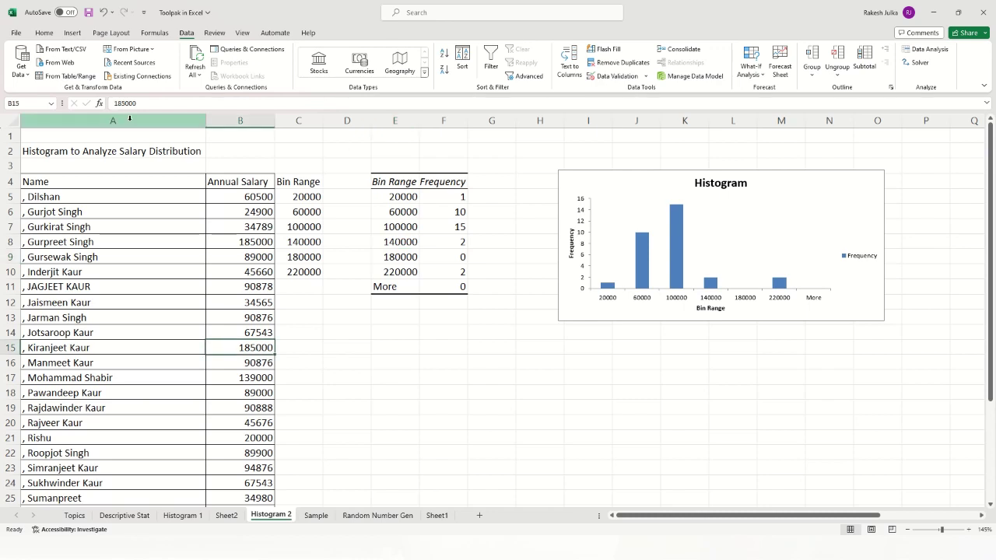
{"action": "left_click", "coordinate": [182, 515]}
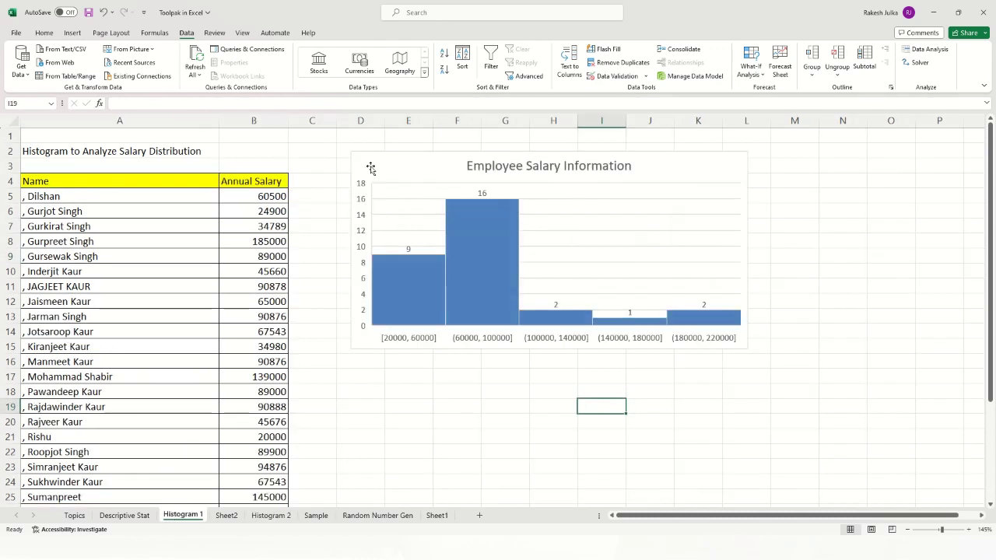
{"action": "left_click", "coordinate": [264, 516]}
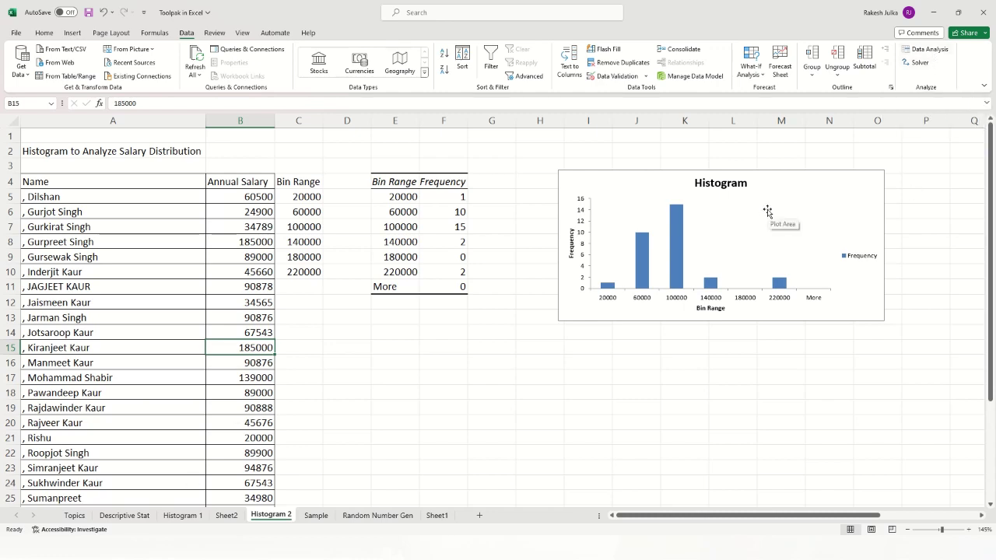
{"action": "left_click", "coordinate": [251, 304]}
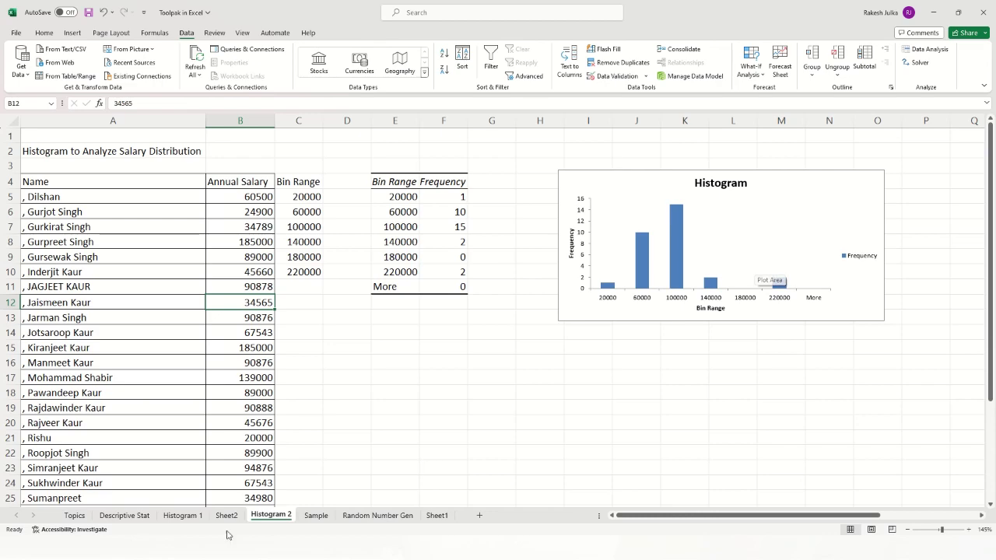
{"action": "left_click", "coordinate": [182, 517]}
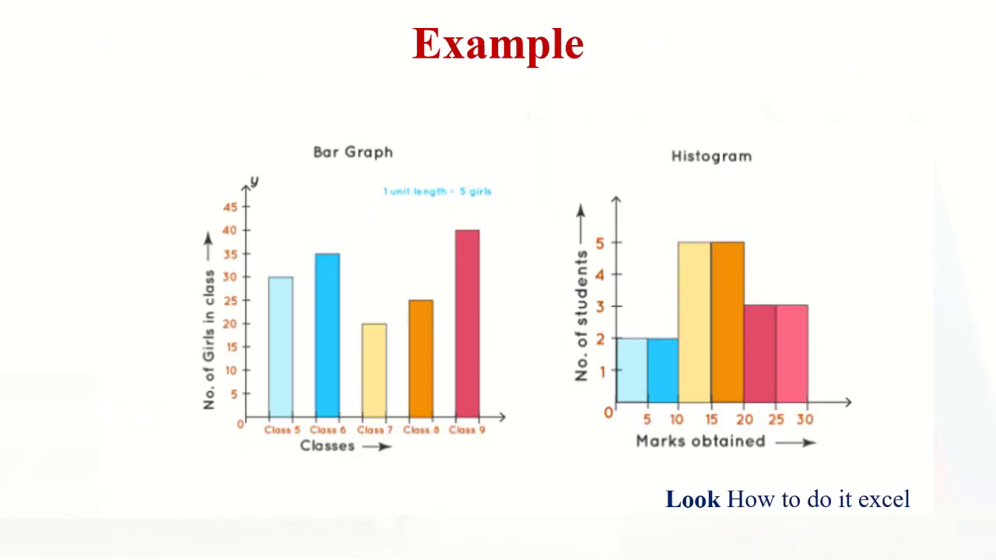
{"action": "left_click", "coordinate": [531, 270]}
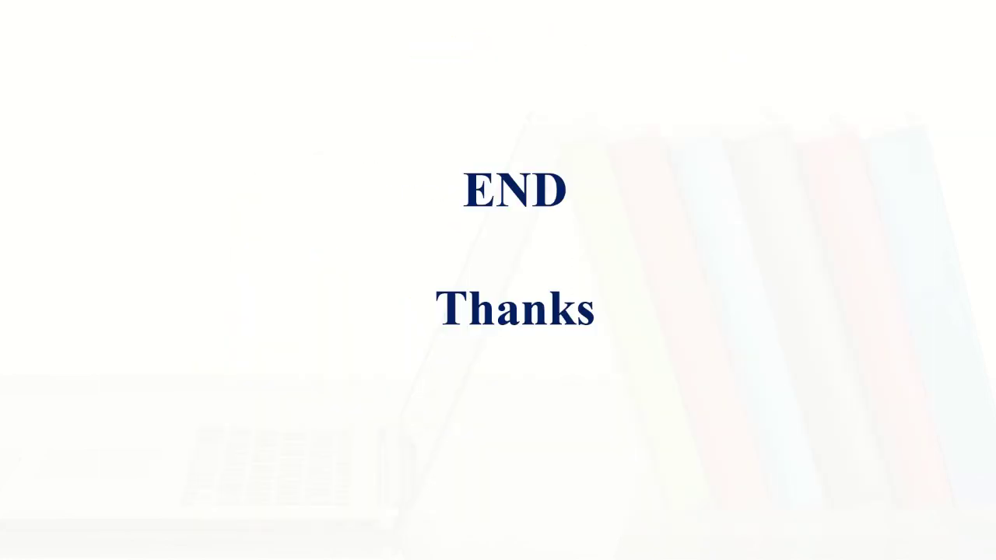
{"action": "mouse_move", "coordinate": [481, 5]}
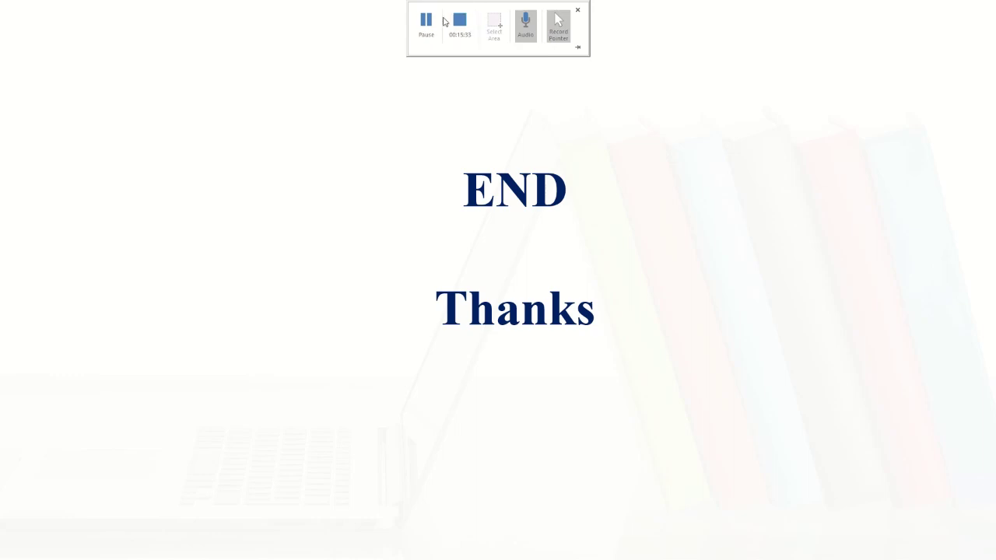